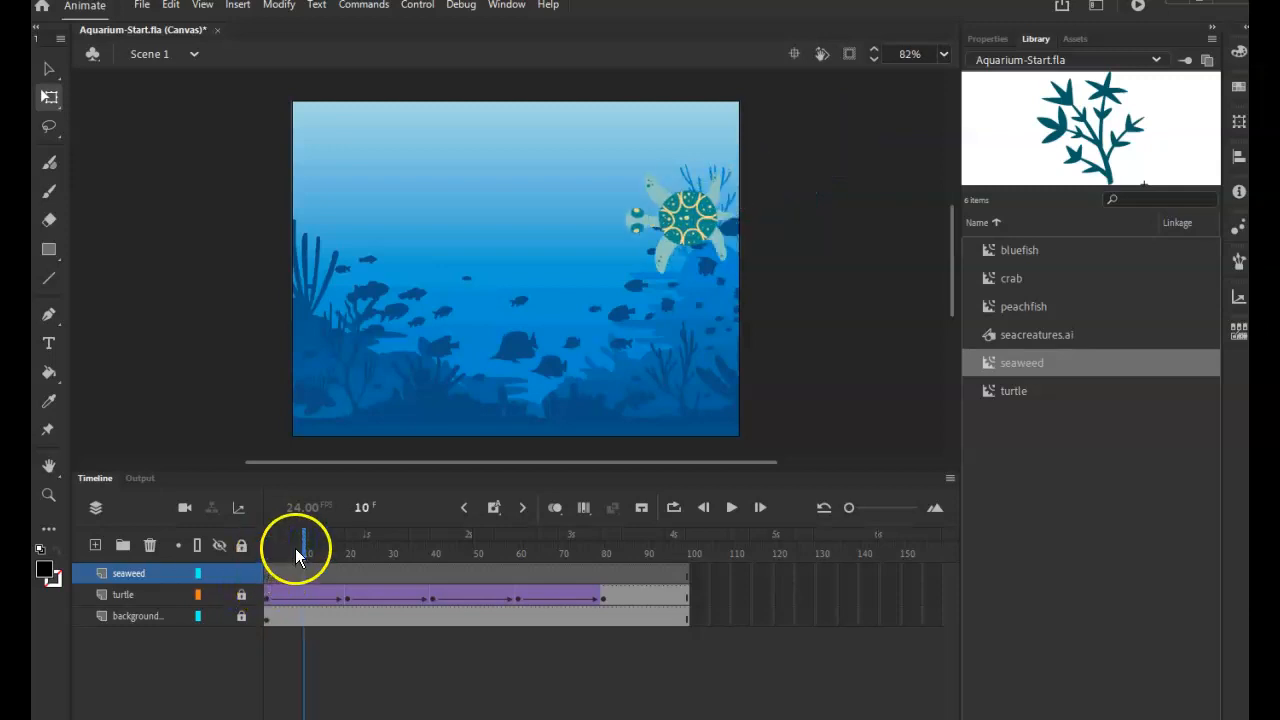
- Place the seaweed symbol on the stage, scale it down and position it at the lower left of the aquarium scene
{"action": "left_click_drag", "start_coordinate": [1102, 136], "coordinate": [467, 314]}
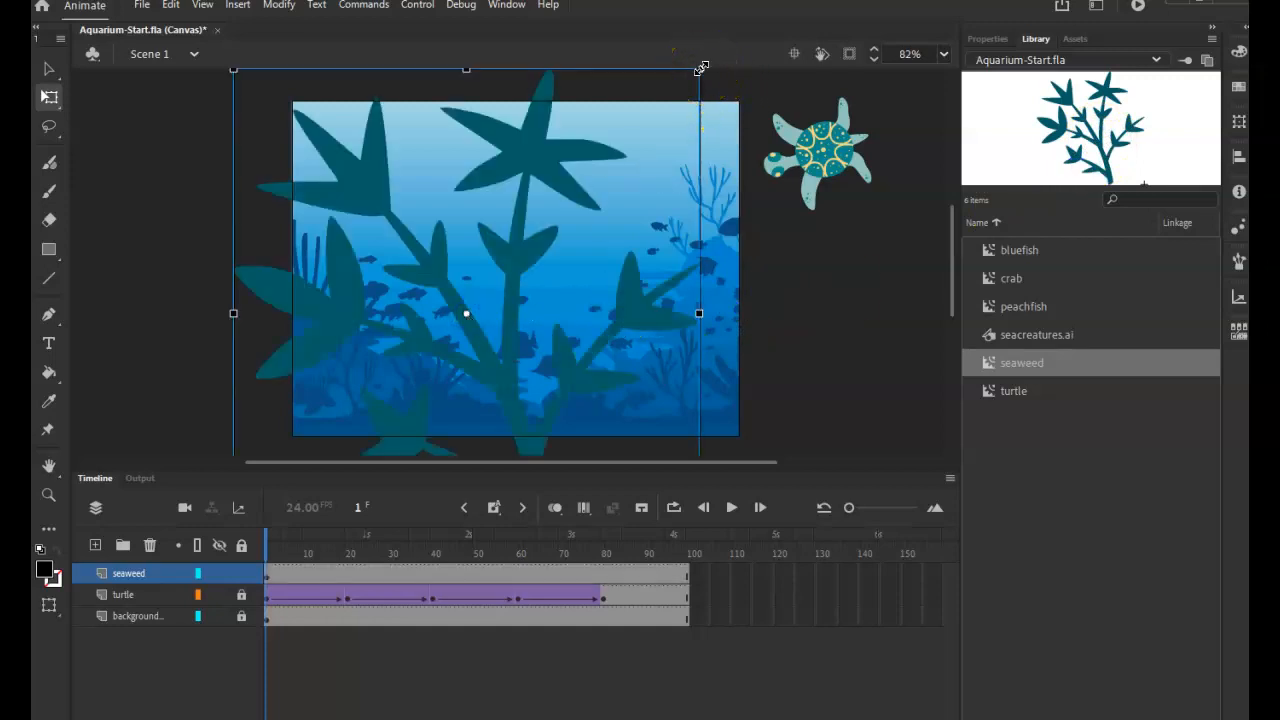
{"action": "left_click_drag", "start_coordinate": [700, 67], "coordinate": [597, 234]}
{"action": "left_click_drag", "start_coordinate": [511, 357], "coordinate": [418, 402]}
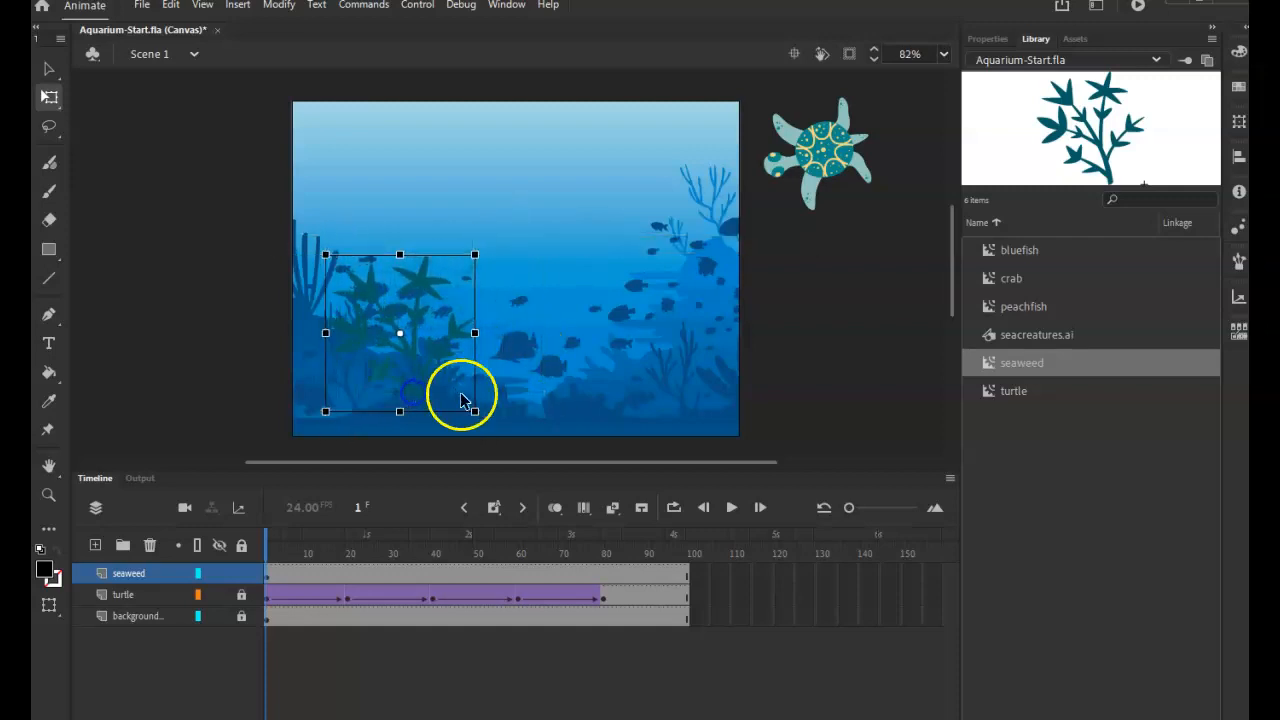
{"action": "left_click", "coordinate": [238, 400]}
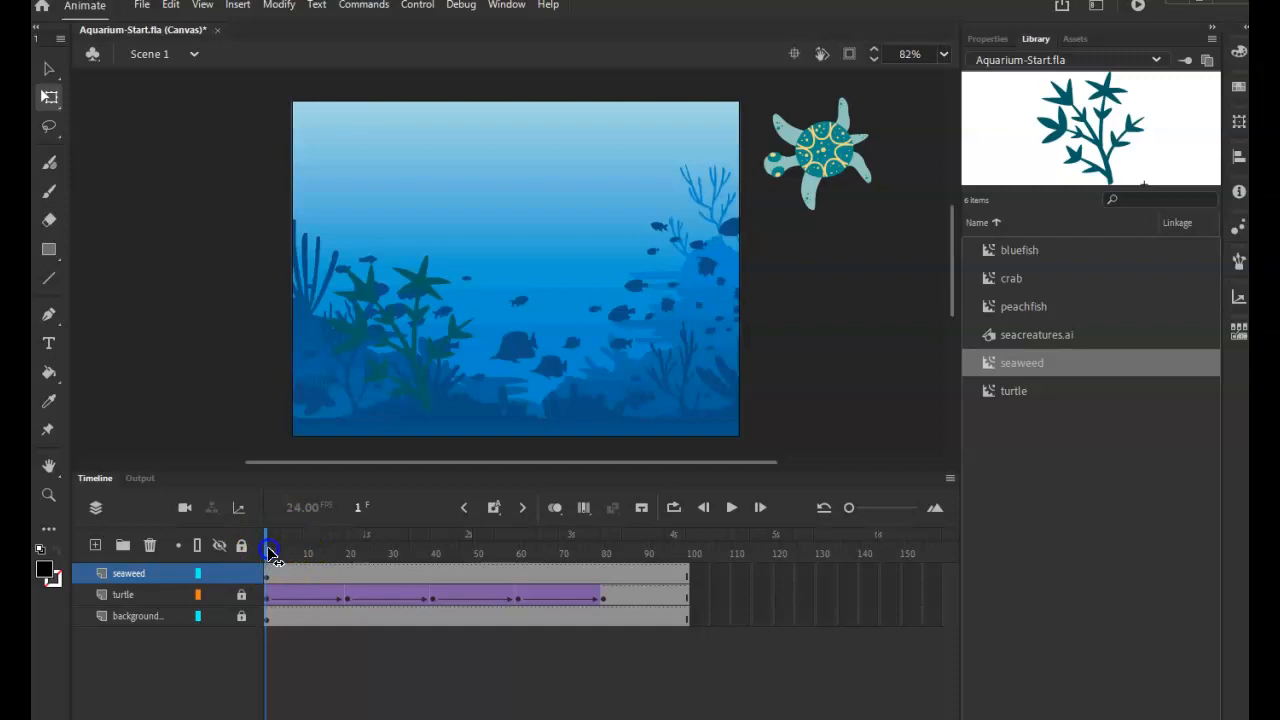
- Preview the first frames of the main timeline and reselect the seaweed at frame 1
{"action": "left_click_drag", "start_coordinate": [268, 552], "coordinate": [290, 555]}
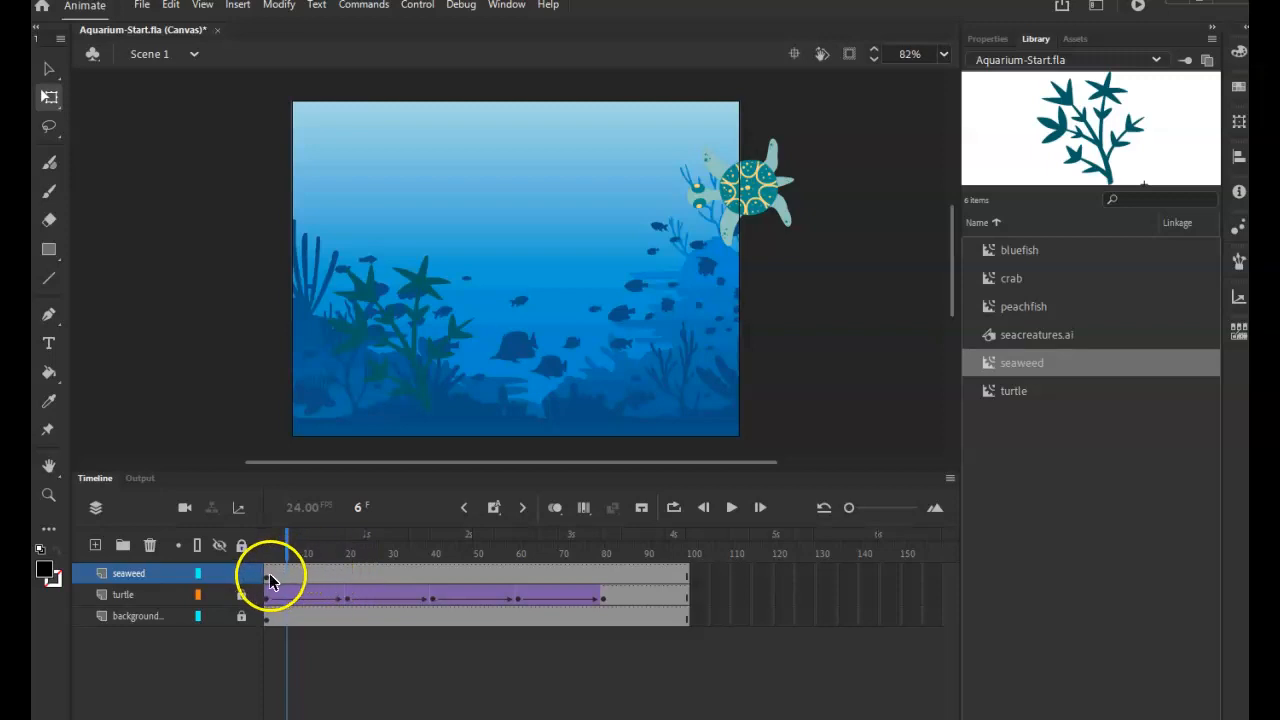
{"action": "left_click", "coordinate": [268, 574]}
{"action": "left_click", "coordinate": [266, 577]}
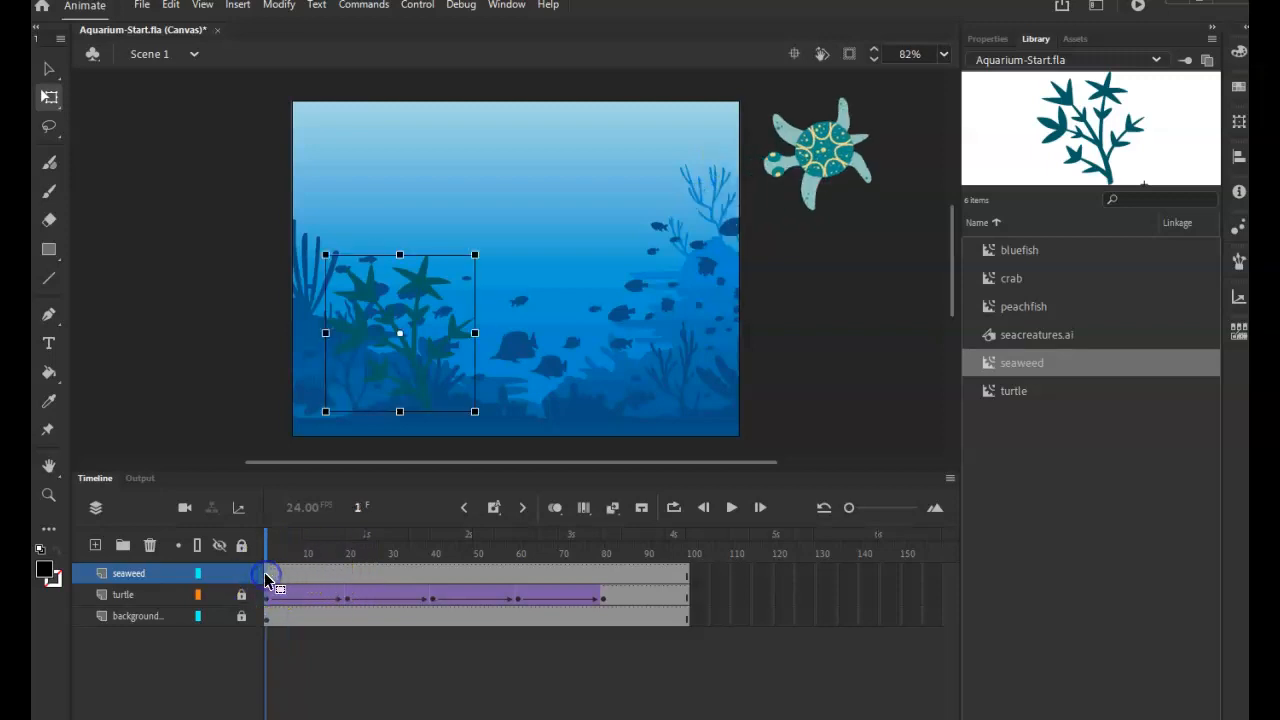
{"action": "left_click", "coordinate": [411, 364]}
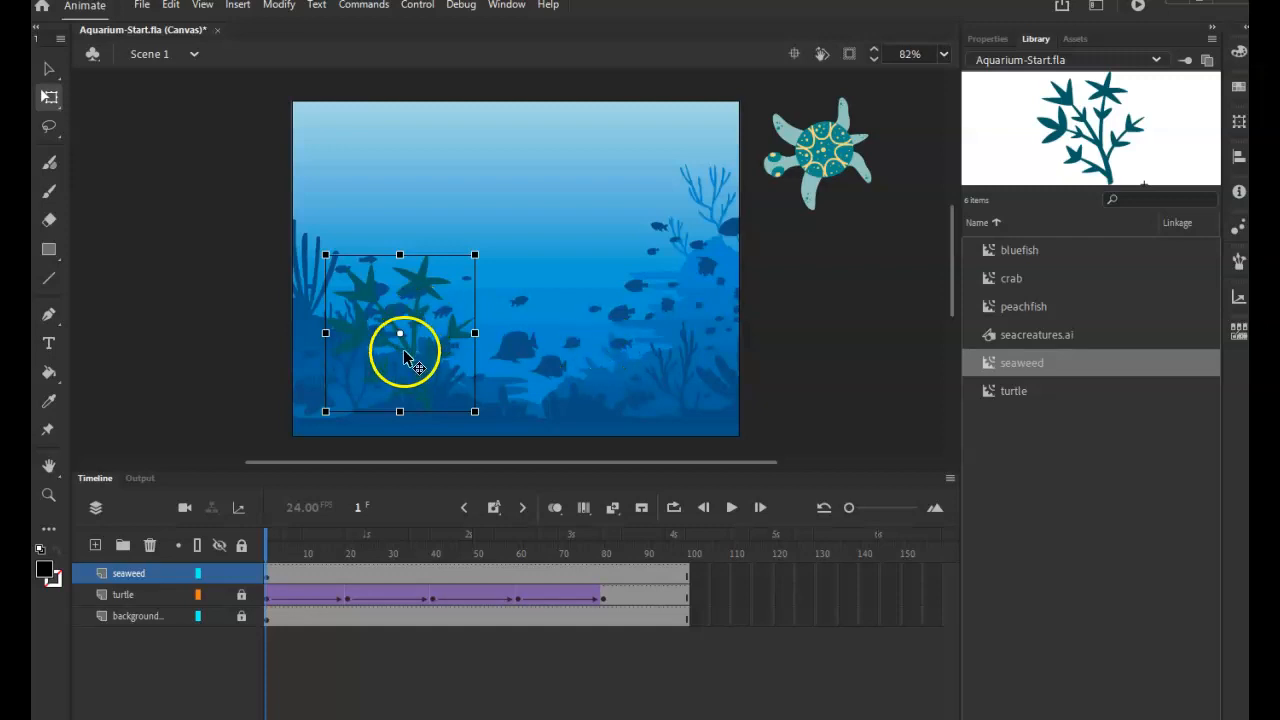
- Open the seaweed library symbol for editing and select its artwork
{"action": "double_click", "coordinate": [1095, 137]}
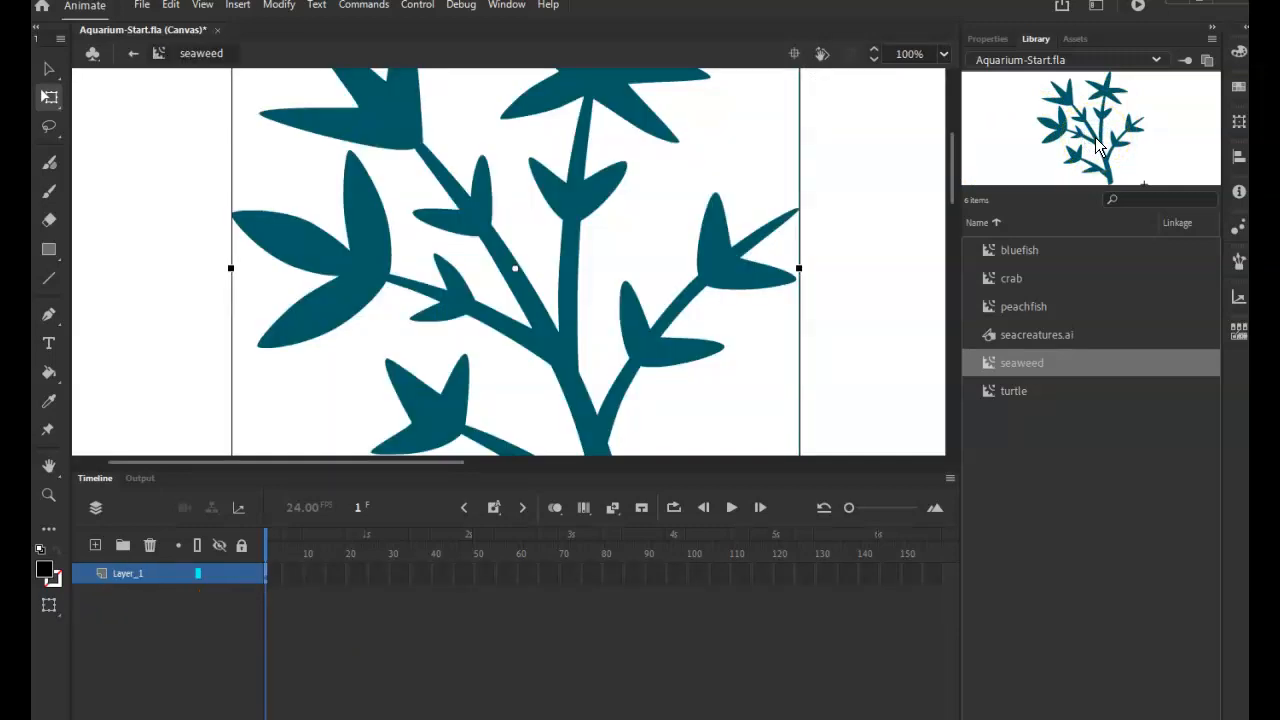
{"action": "key", "text": "ctrl+minus"}
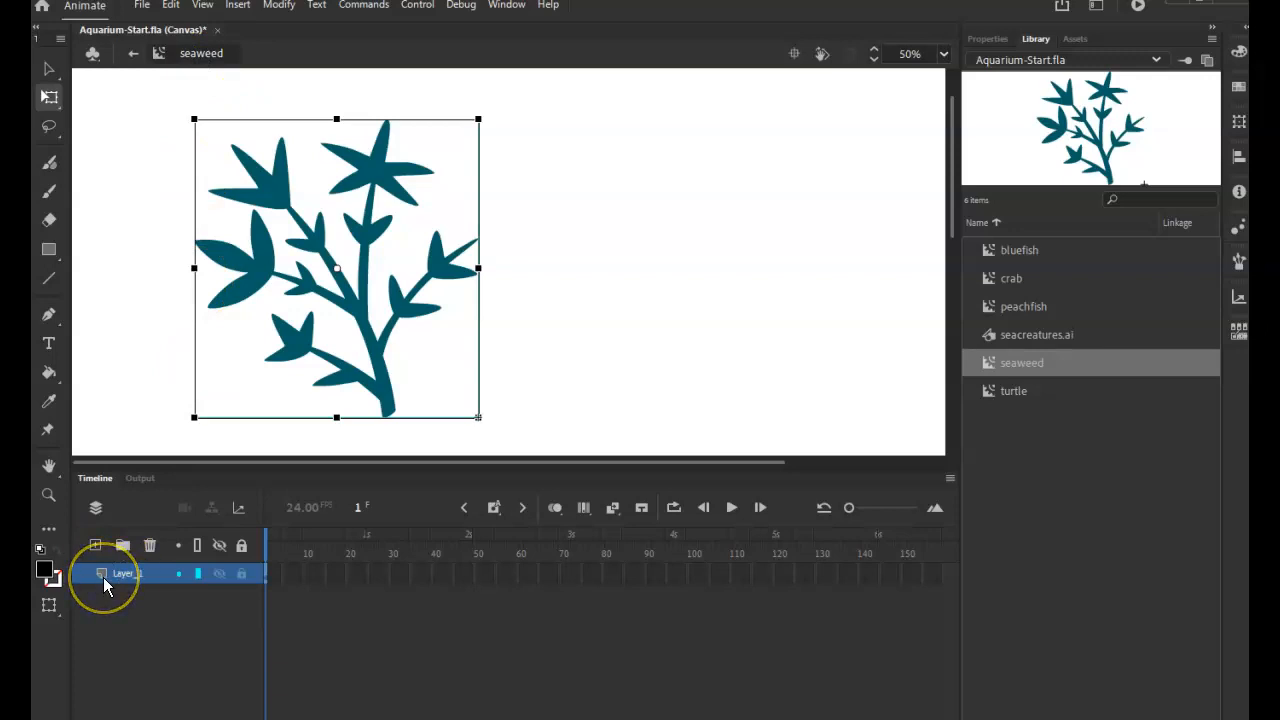
{"action": "left_click", "coordinate": [377, 305]}
{"action": "left_click", "coordinate": [346, 299]}
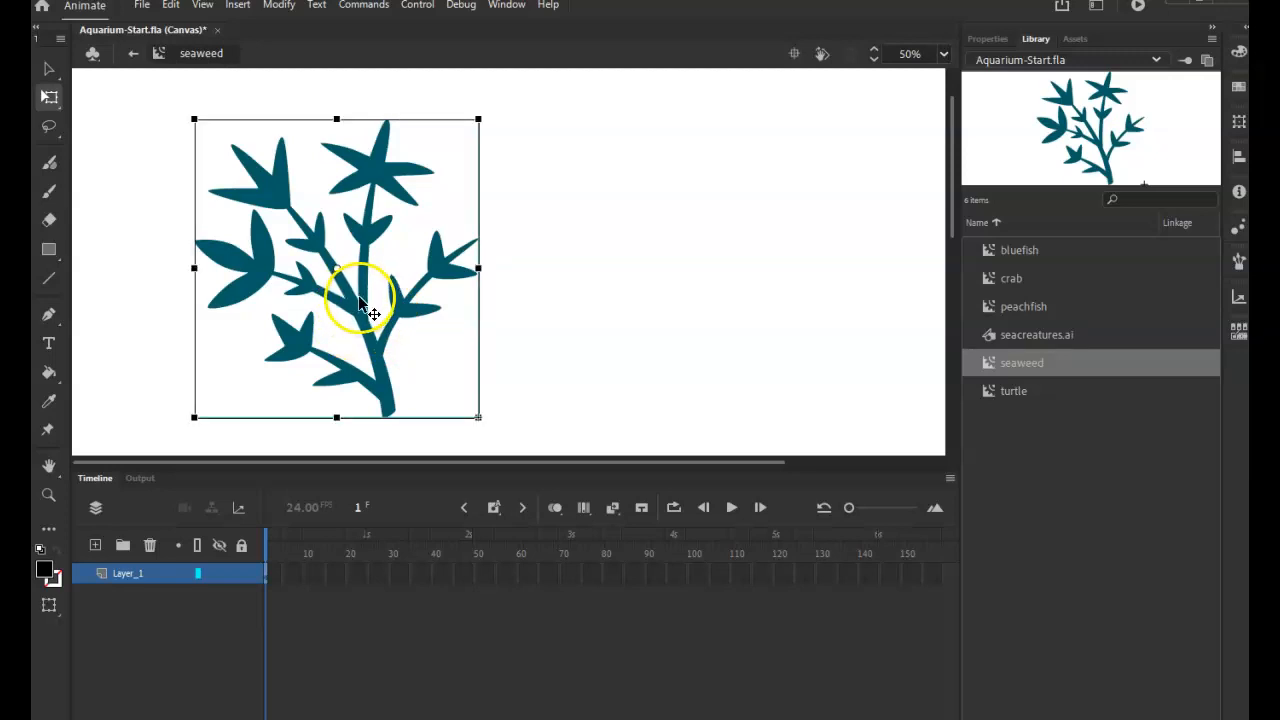
- Convert the seaweed artwork into a Graphic symbol named sw with its registration point at bottom centre
{"action": "left_click", "coordinate": [49, 68]}
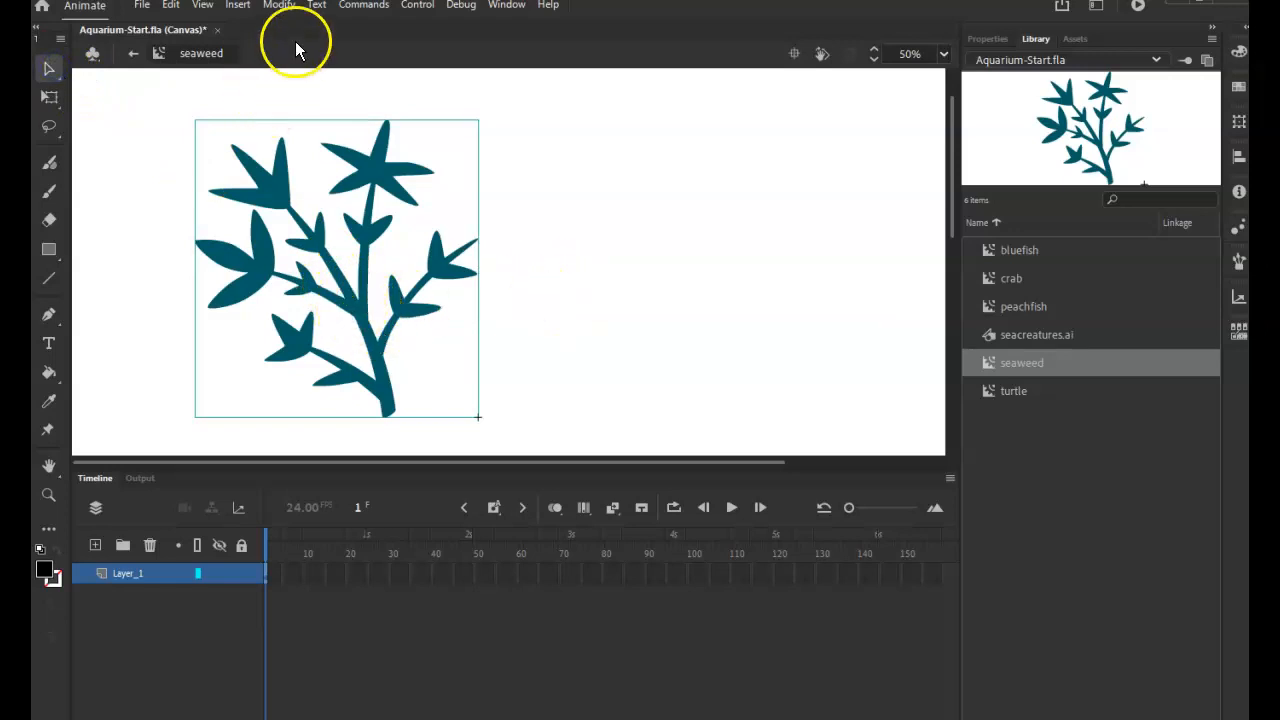
{"action": "left_click", "coordinate": [280, 8]}
{"action": "left_click", "coordinate": [357, 49]}
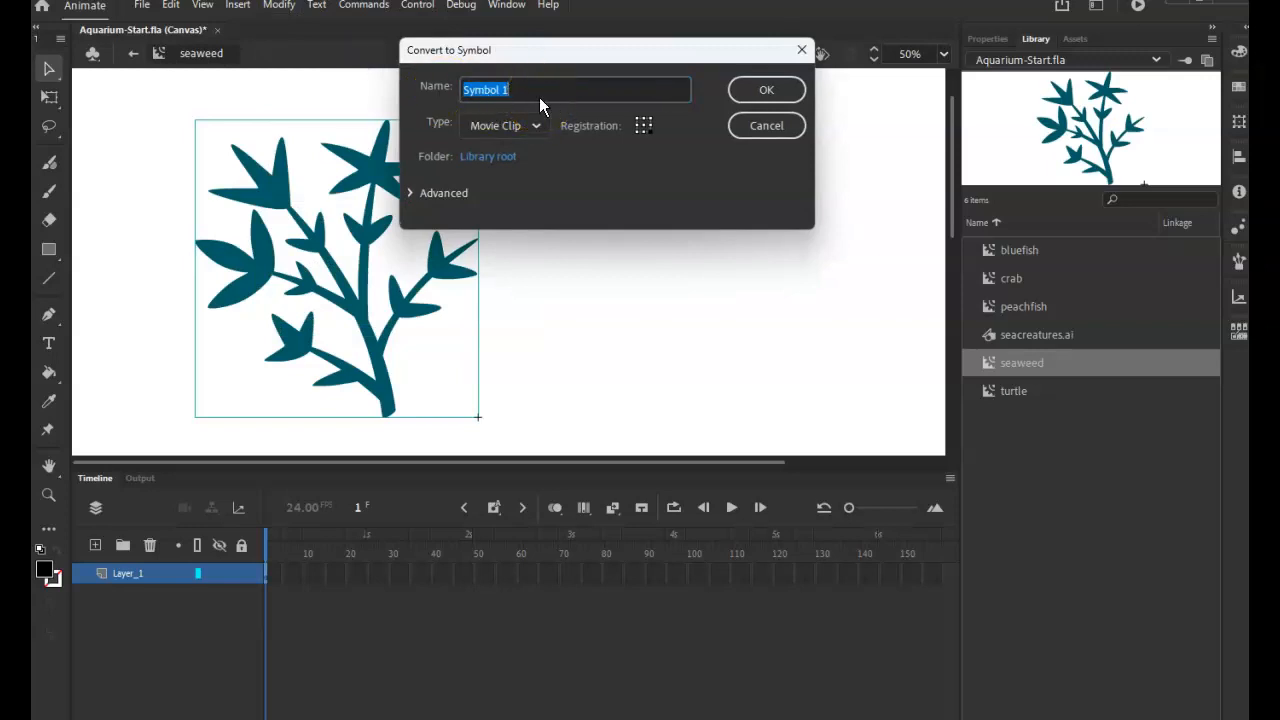
{"action": "type", "text": "see"}
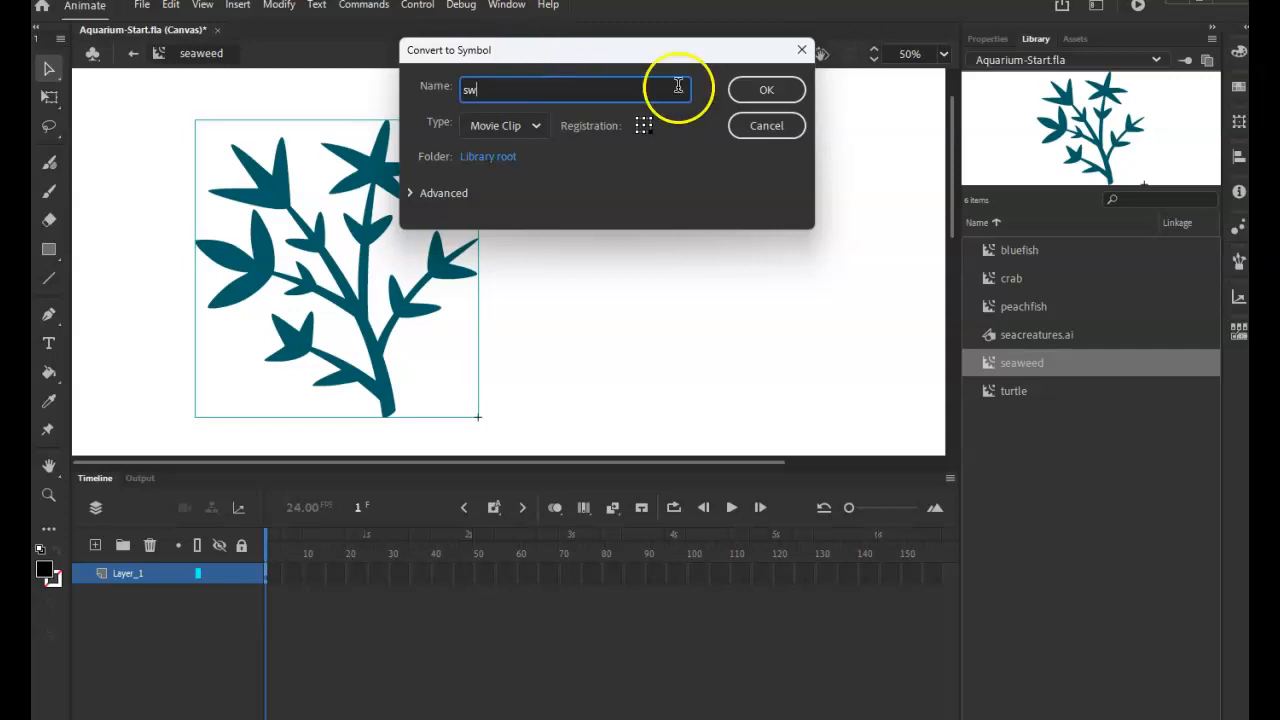
{"action": "left_click", "coordinate": [535, 126]}
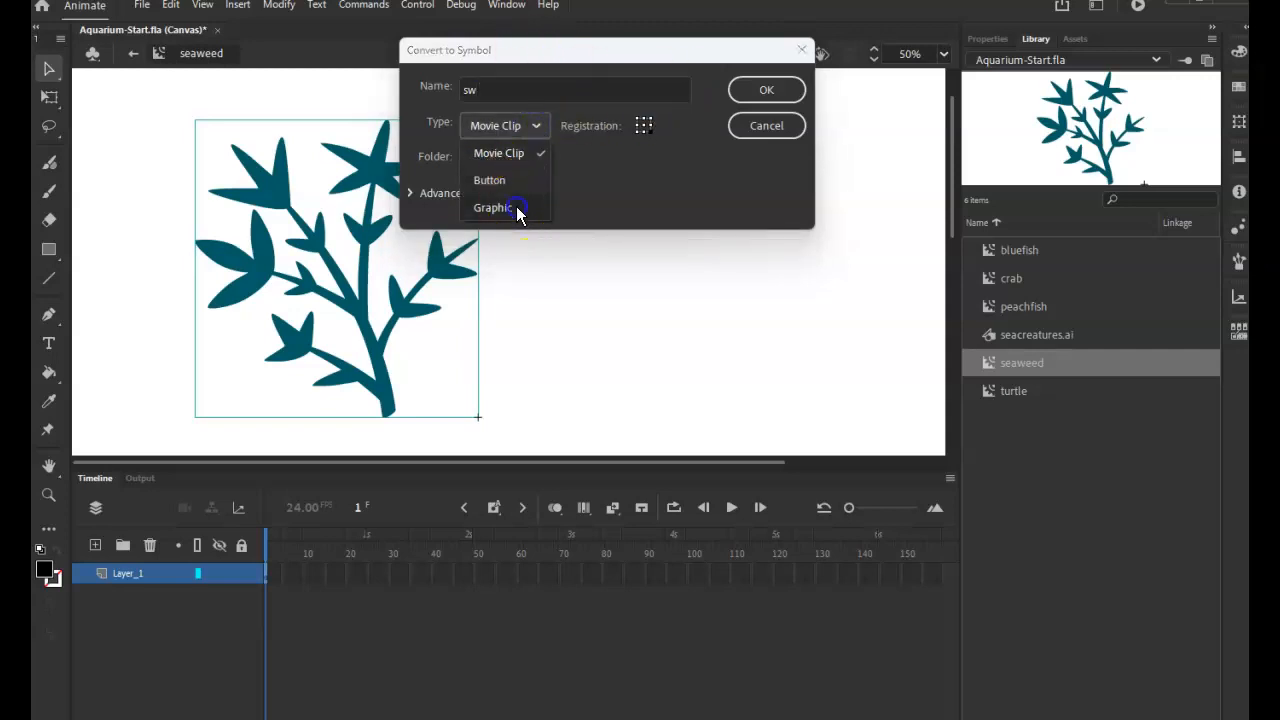
{"action": "left_click", "coordinate": [517, 208]}
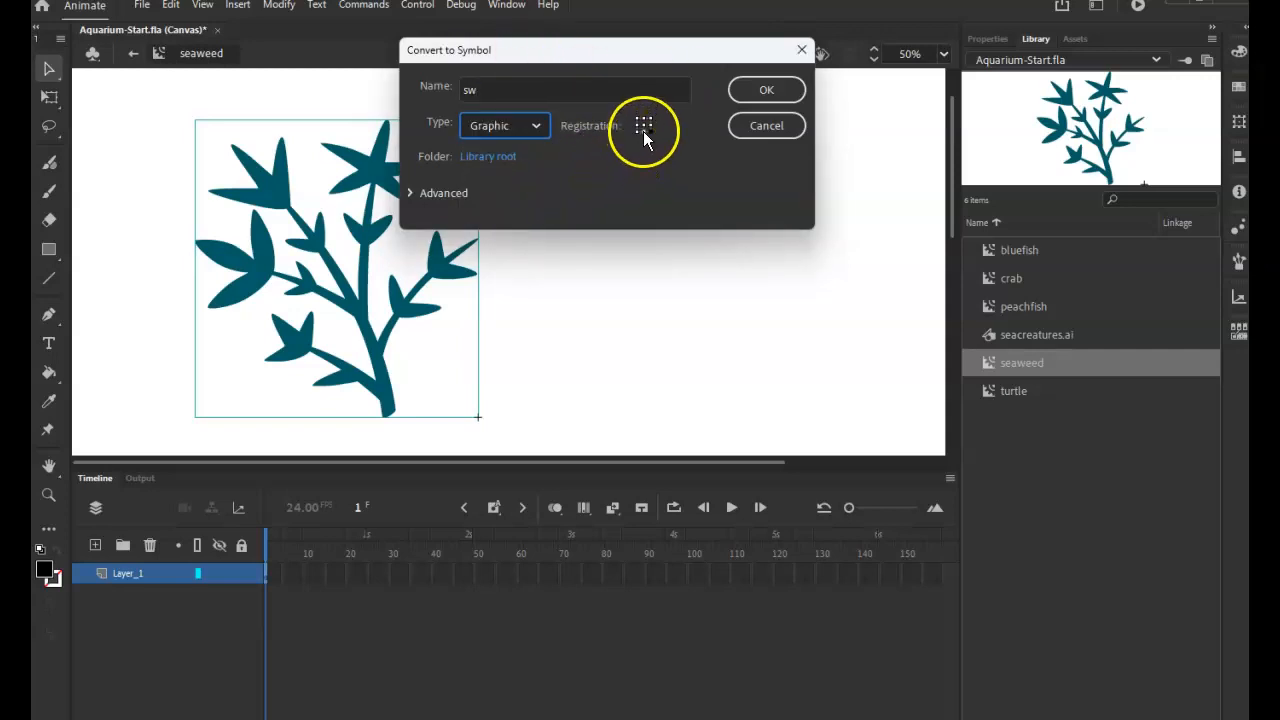
{"action": "left_click", "coordinate": [766, 90]}
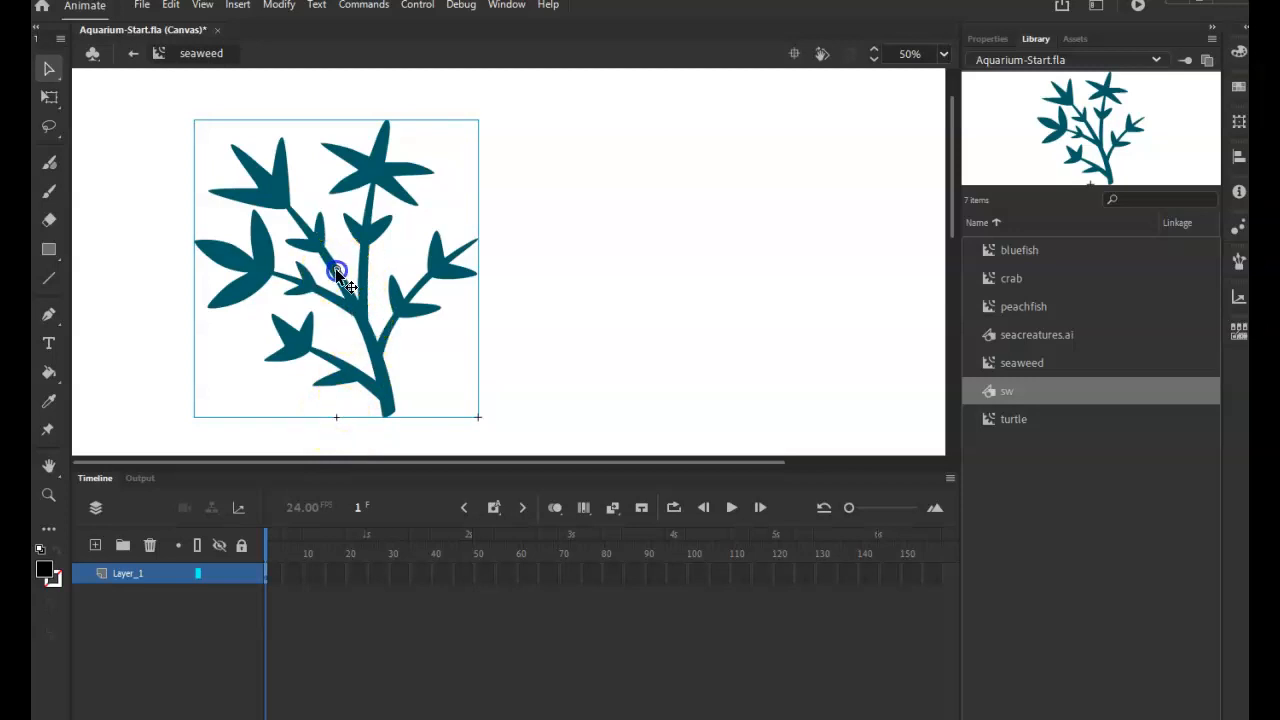
- Move the seaweed's transformation point to the base of the stem and rotate the plant slightly to the left
{"action": "left_click", "coordinate": [49, 96]}
{"action": "left_click_drag", "start_coordinate": [336, 271], "coordinate": [384, 407]}
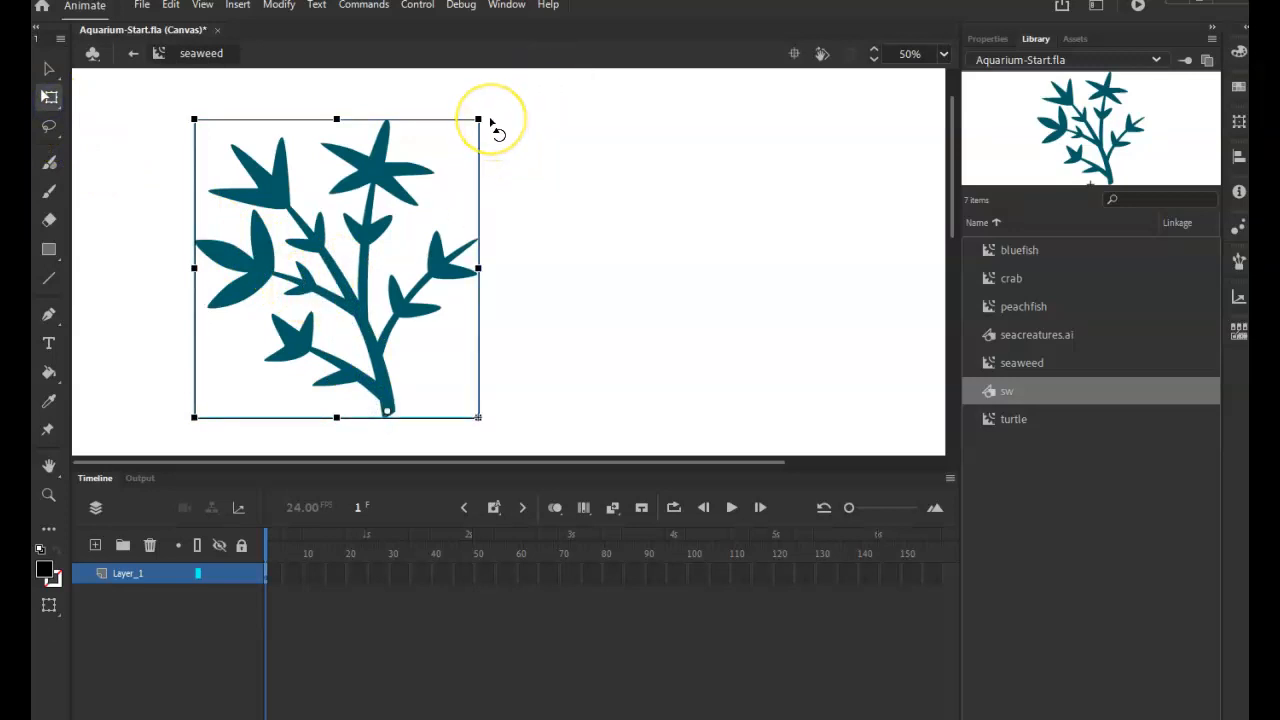
{"action": "left_click_drag", "start_coordinate": [481, 121], "coordinate": [443, 132]}
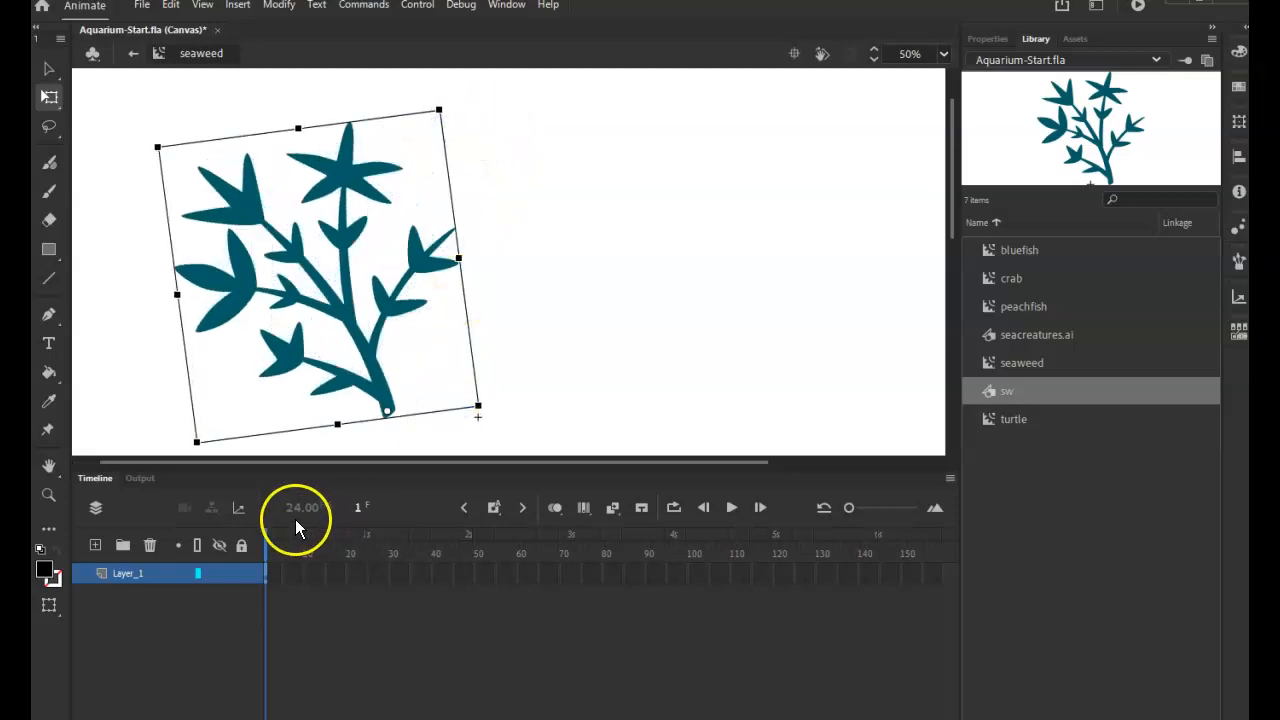
- Add a keyframe at frame 11 of Layer_1 and rotate the seaweed to lean right
{"action": "left_click", "coordinate": [308, 578]}
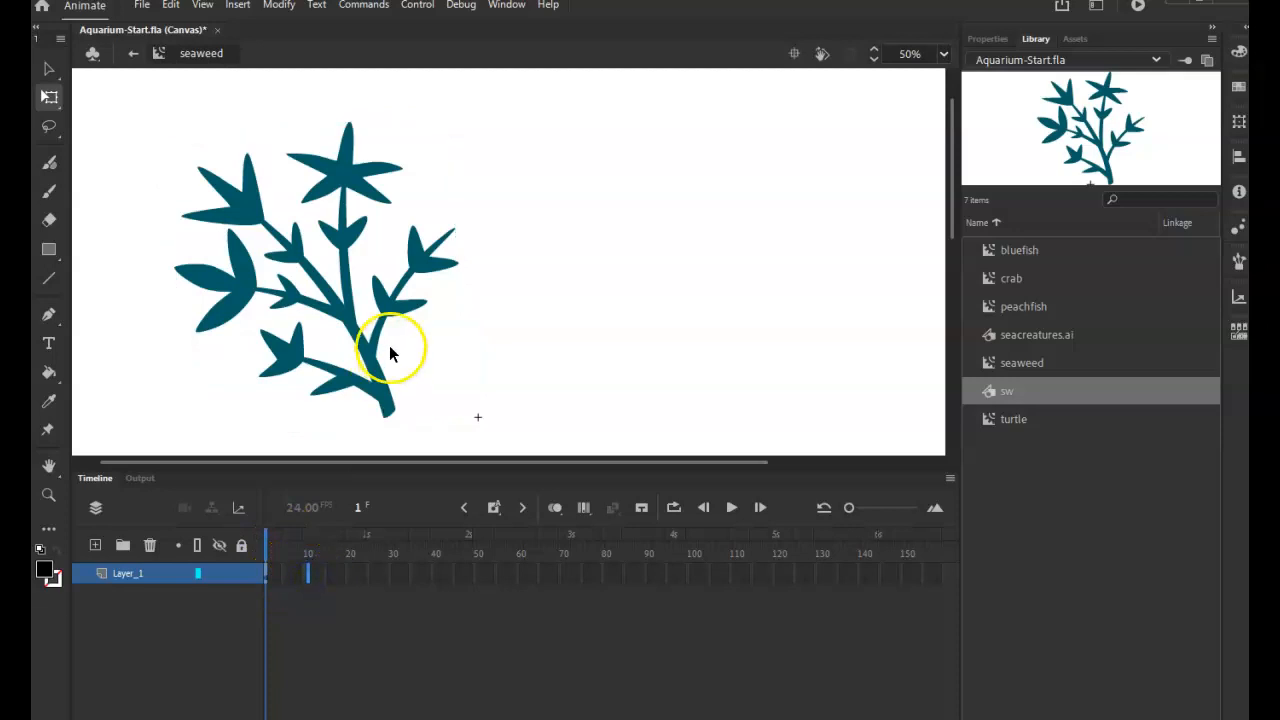
{"action": "left_click", "coordinate": [363, 152]}
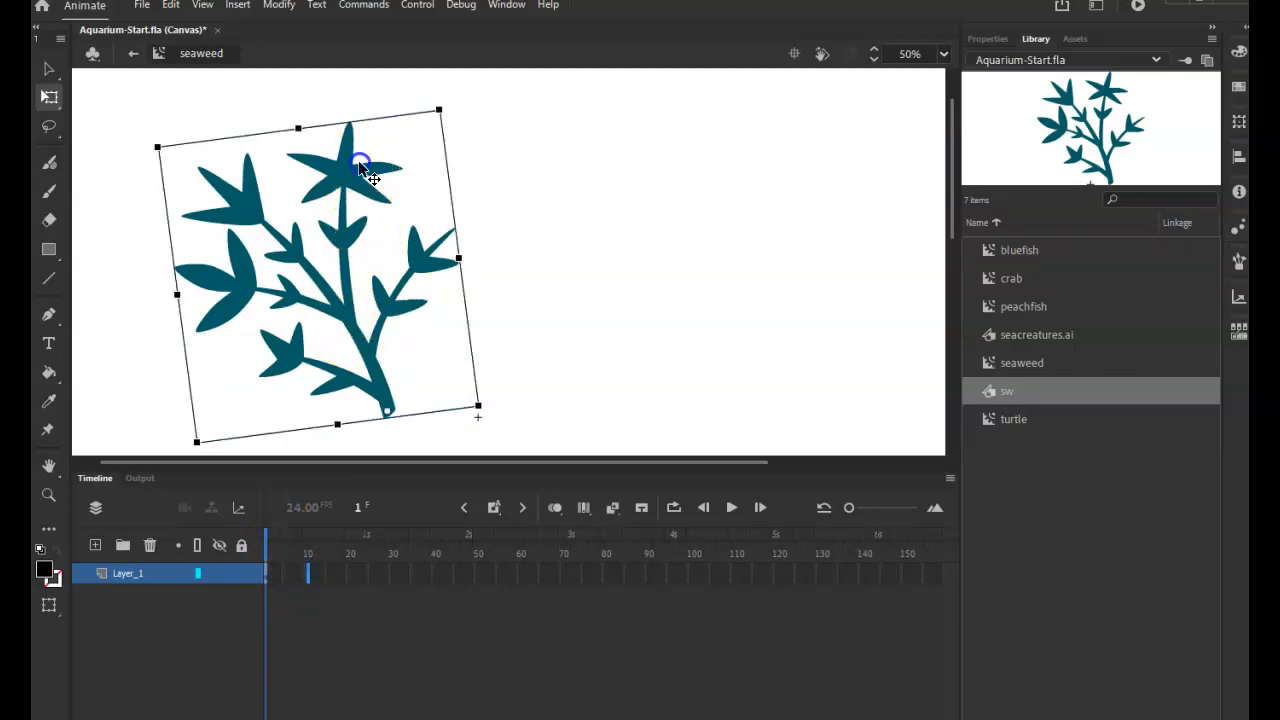
{"action": "left_click_drag", "start_coordinate": [438, 110], "coordinate": [521, 177]}
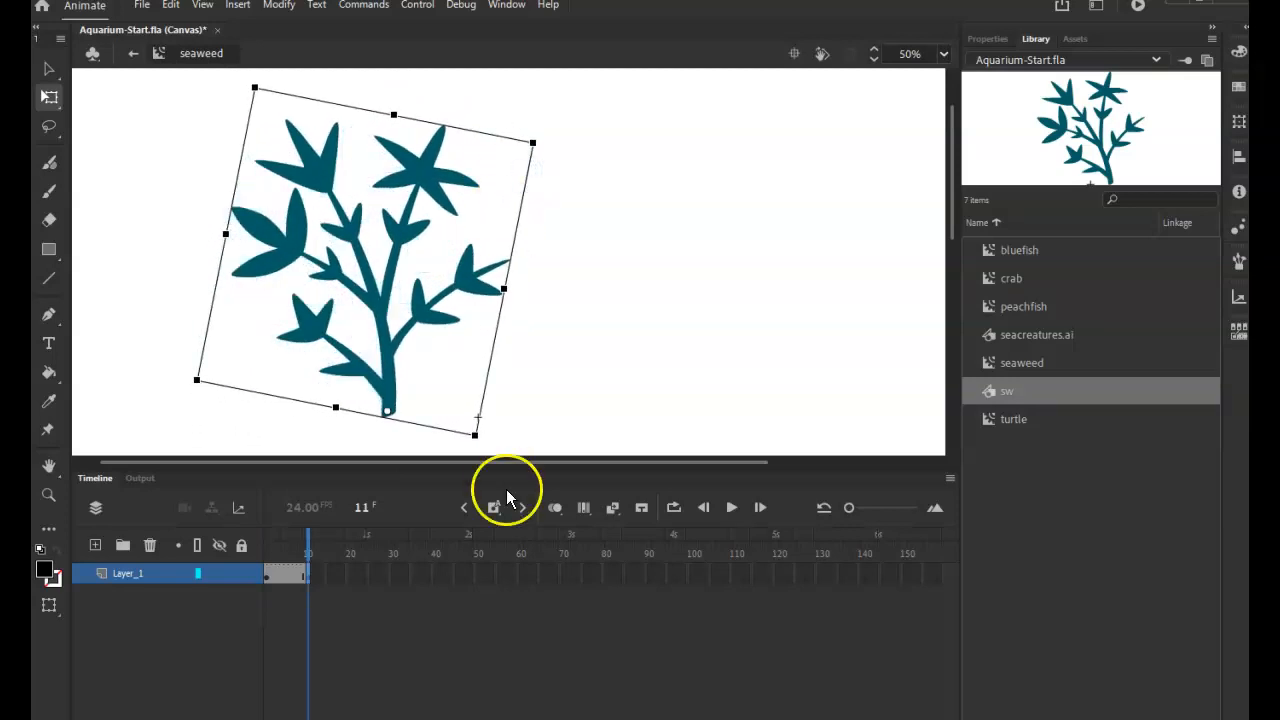
- Create a classic tween between the two seaweed keyframes and preview the sway
{"action": "left_click_drag", "start_coordinate": [312, 560], "coordinate": [284, 583]}
{"action": "right_click", "coordinate": [285, 575]}
{"action": "left_click", "coordinate": [381, 67]}
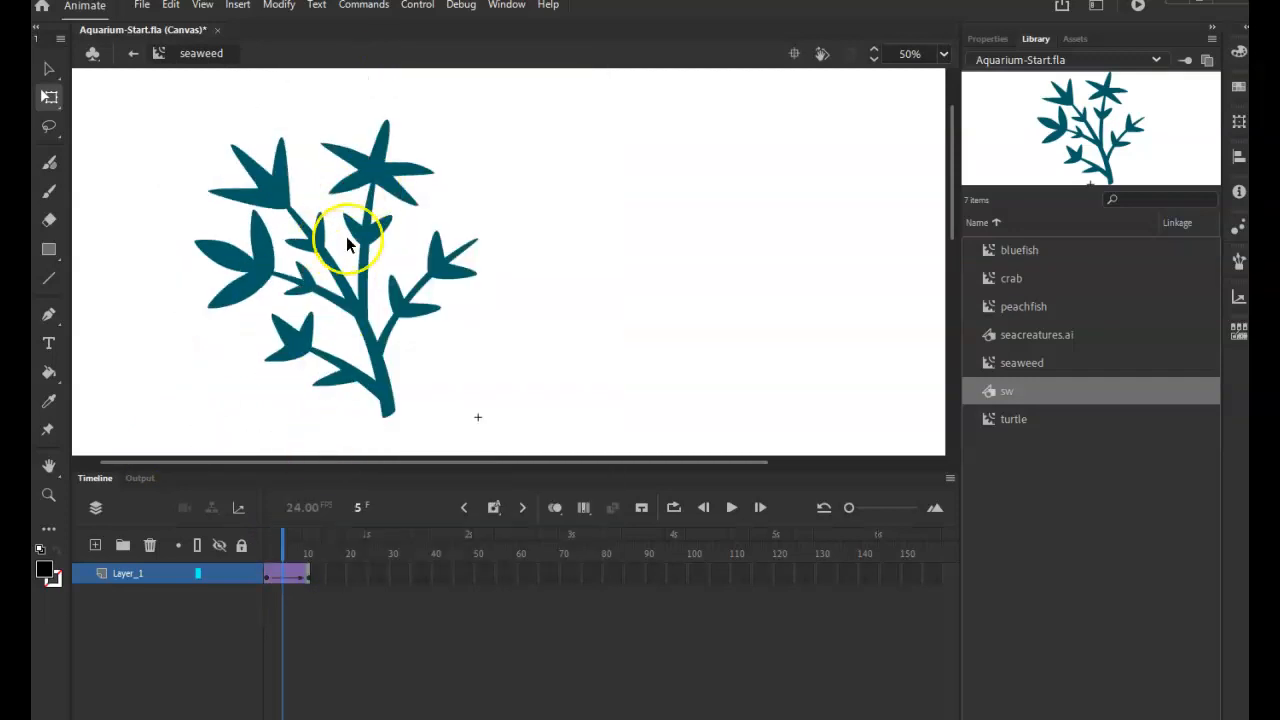
{"action": "mouse_move", "coordinate": [280, 531]}
{"action": "left_mouse_down"}
{"action": "mouse_move", "coordinate": [266, 534]}
{"action": "mouse_move", "coordinate": [313, 541]}
{"action": "mouse_move", "coordinate": [270, 536]}
{"action": "left_mouse_up"}
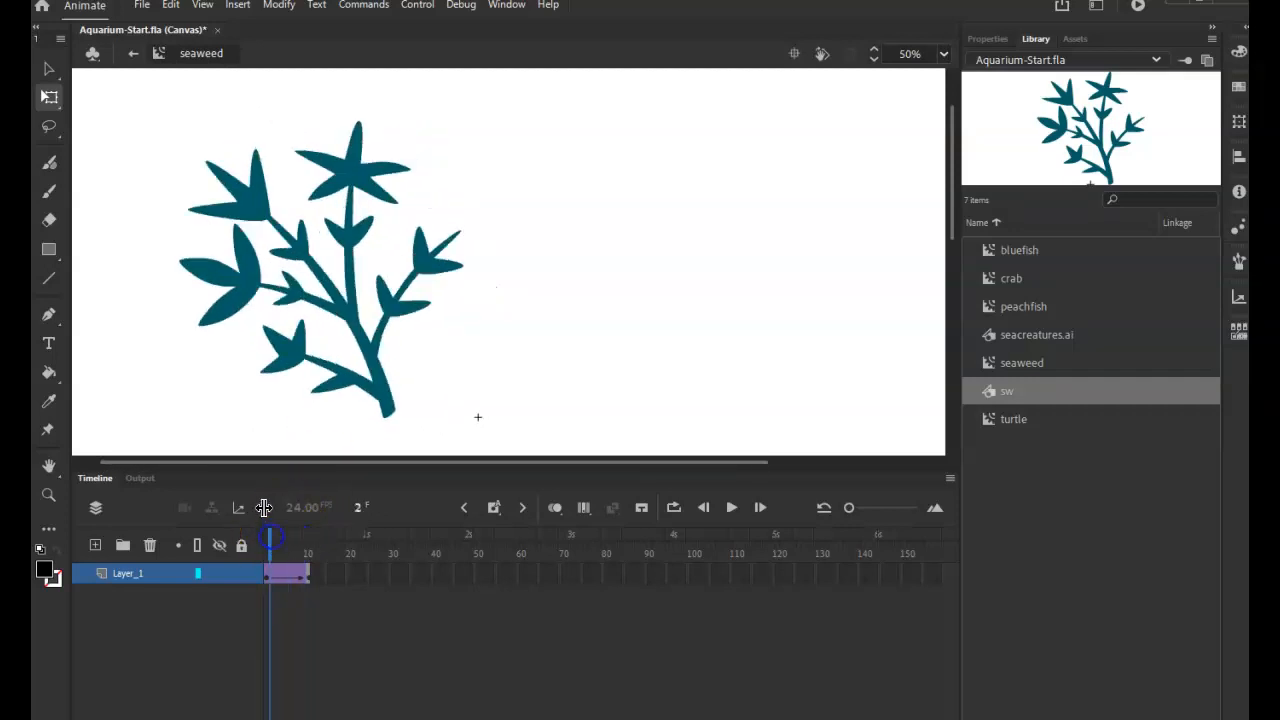
- Return to Scene 1, preview its timeline and select the seaweed instance at frame 1
{"action": "left_click", "coordinate": [133, 55]}
{"action": "left_click_drag", "start_coordinate": [264, 543], "coordinate": [312, 552]}
{"action": "scroll", "coordinate": [692, 318], "scroll_direction": "down", "scroll_amount": 5}
{"action": "scroll", "coordinate": [692, 318], "scroll_direction": "up", "scroll_amount": 4}
{"action": "left_click_drag", "start_coordinate": [325, 543], "coordinate": [280, 545]}
{"action": "left_click", "coordinate": [266, 575]}
{"action": "left_click", "coordinate": [471, 323]}
{"action": "left_click", "coordinate": [477, 342]}
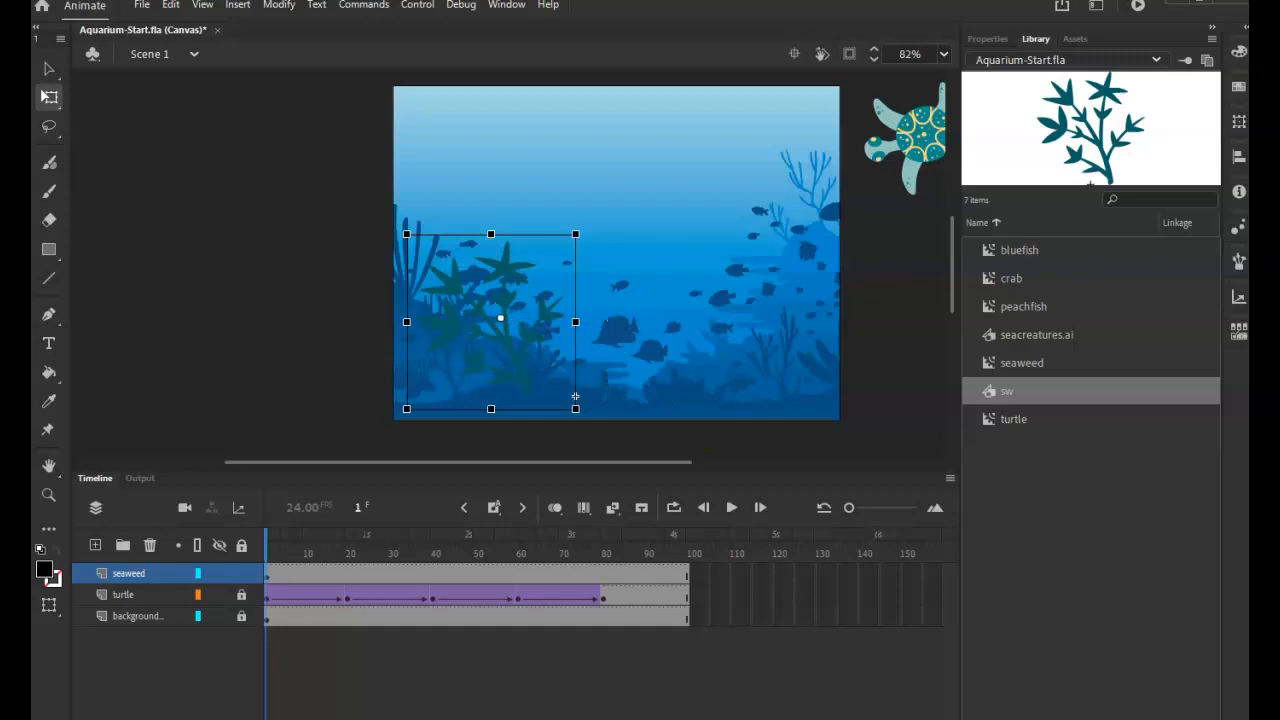
- Test the movie in the browser to check the swaying seaweed, and return to the document's timeline
{"action": "key", "text": "ctrl+Return"}
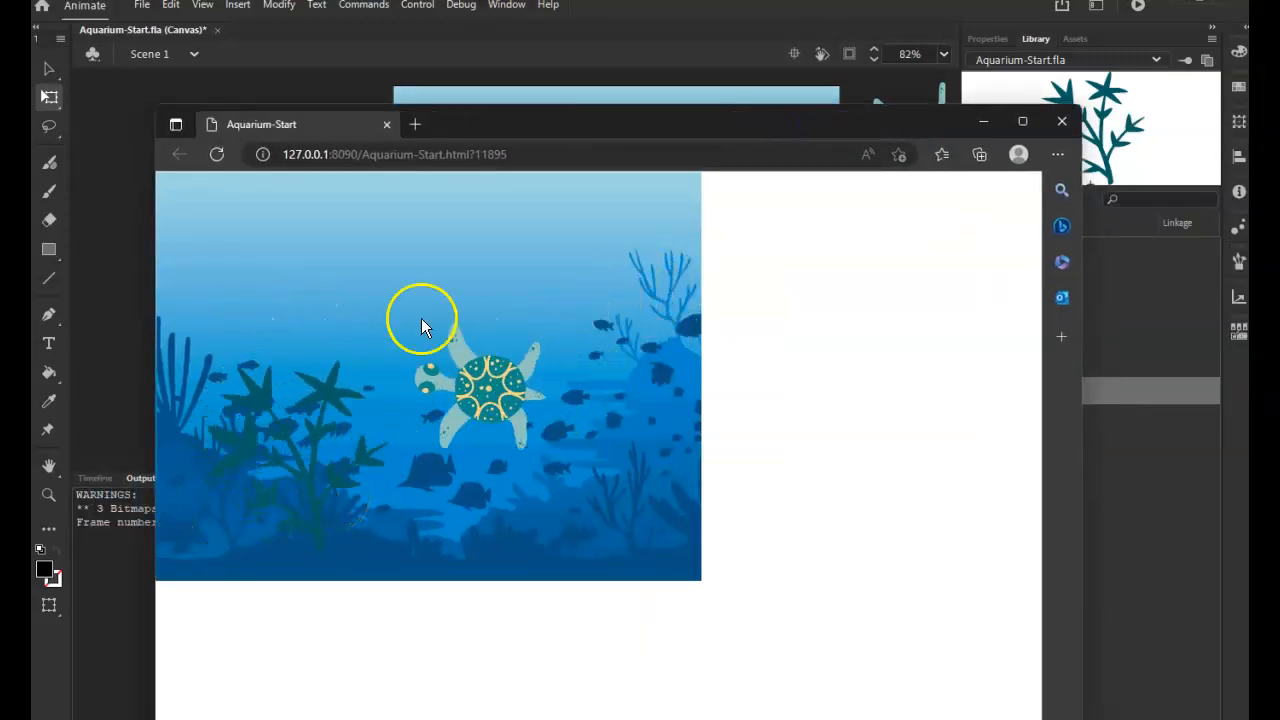
{"action": "left_click_drag", "start_coordinate": [491, 136], "coordinate": [1279, 173]}
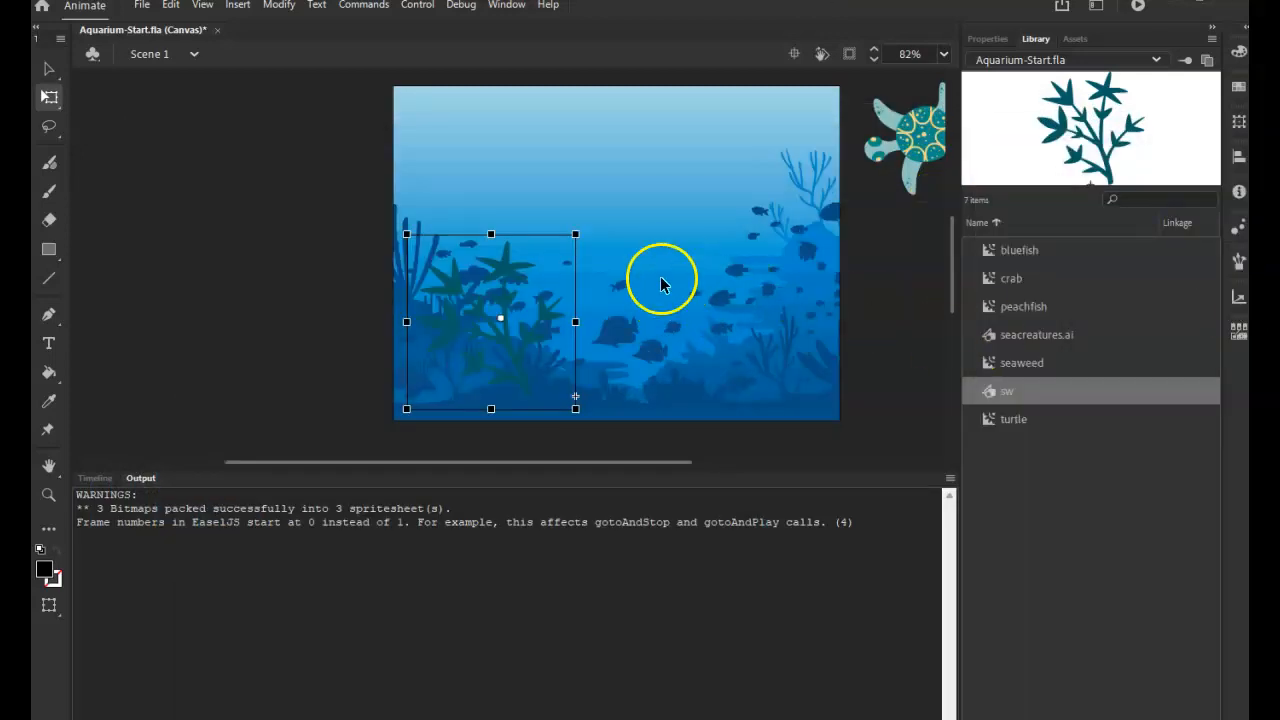
{"action": "left_click", "coordinate": [95, 478]}
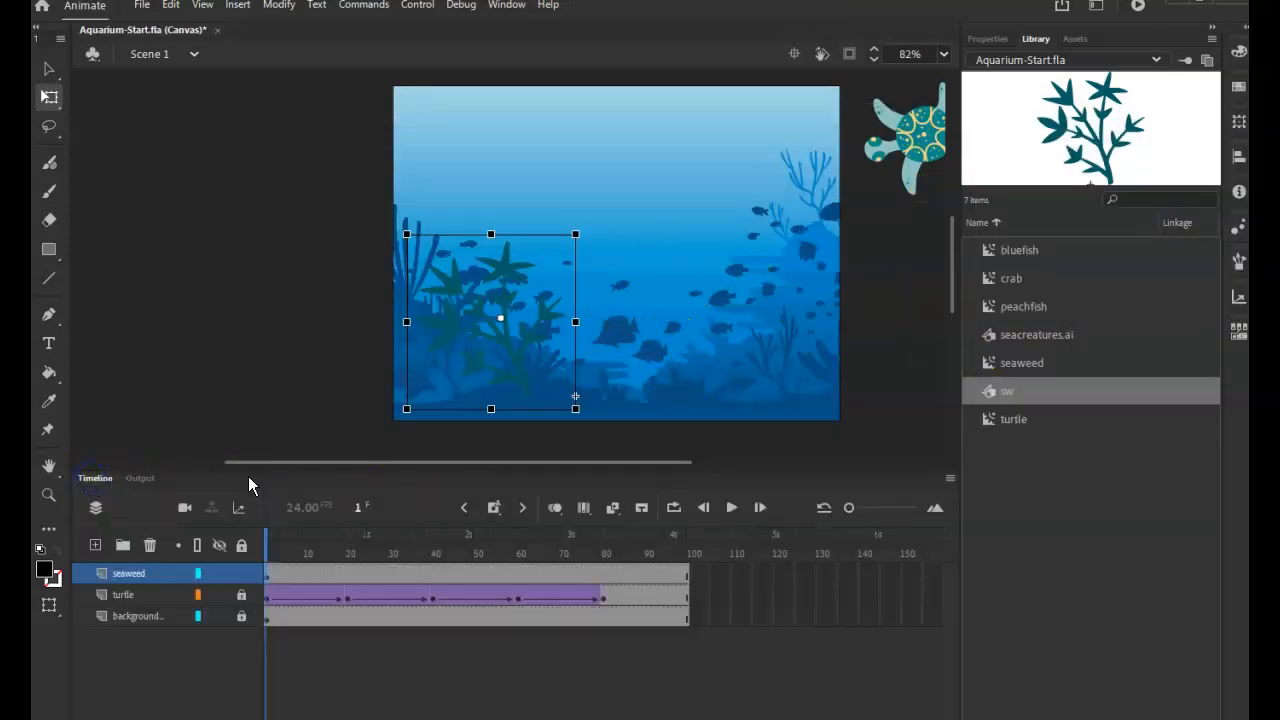
- Change the seaweed instance's behaviour on the stage to Graphic
{"action": "left_click", "coordinate": [488, 340]}
{"action": "left_click", "coordinate": [987, 38]}
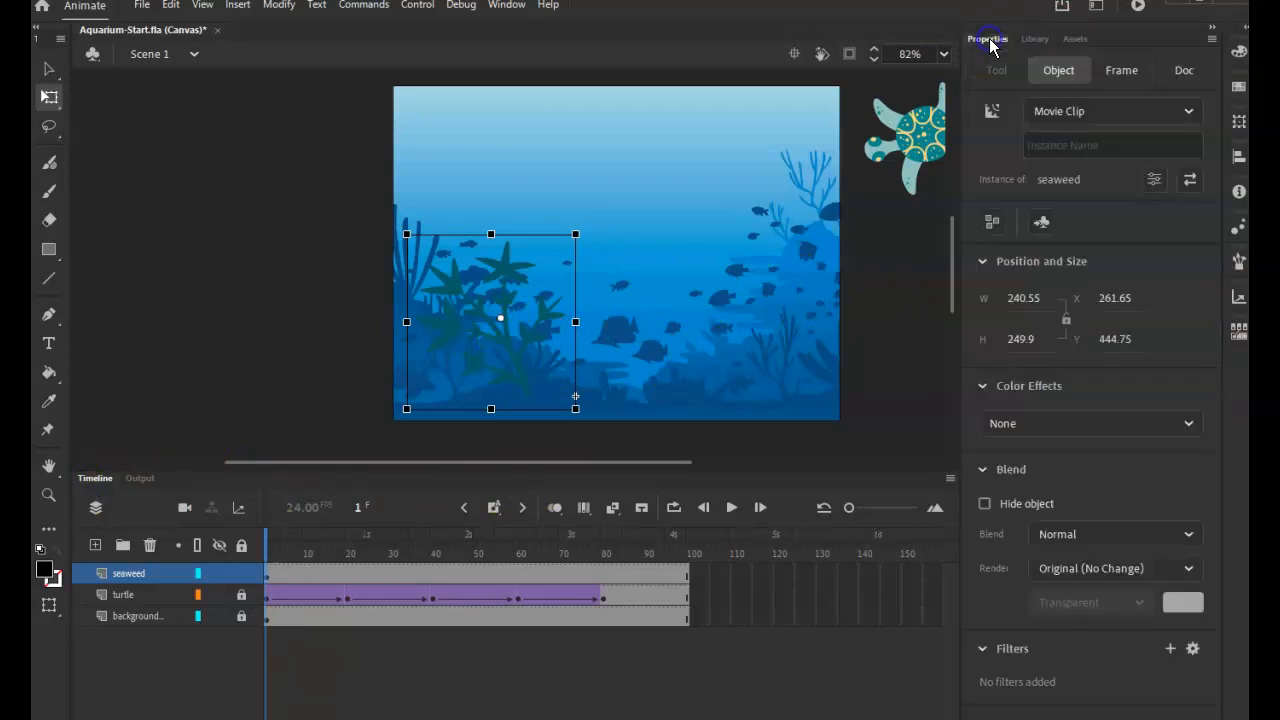
{"action": "left_click", "coordinate": [1078, 111]}
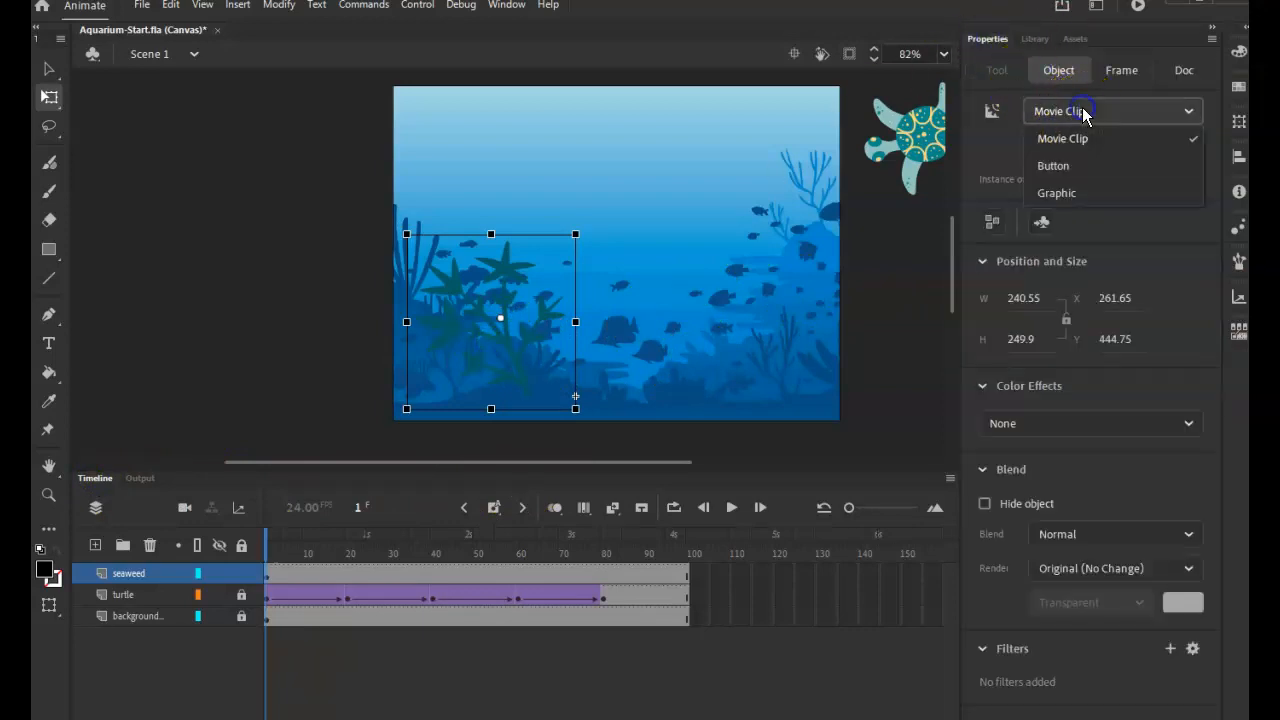
{"action": "left_click", "coordinate": [1063, 200]}
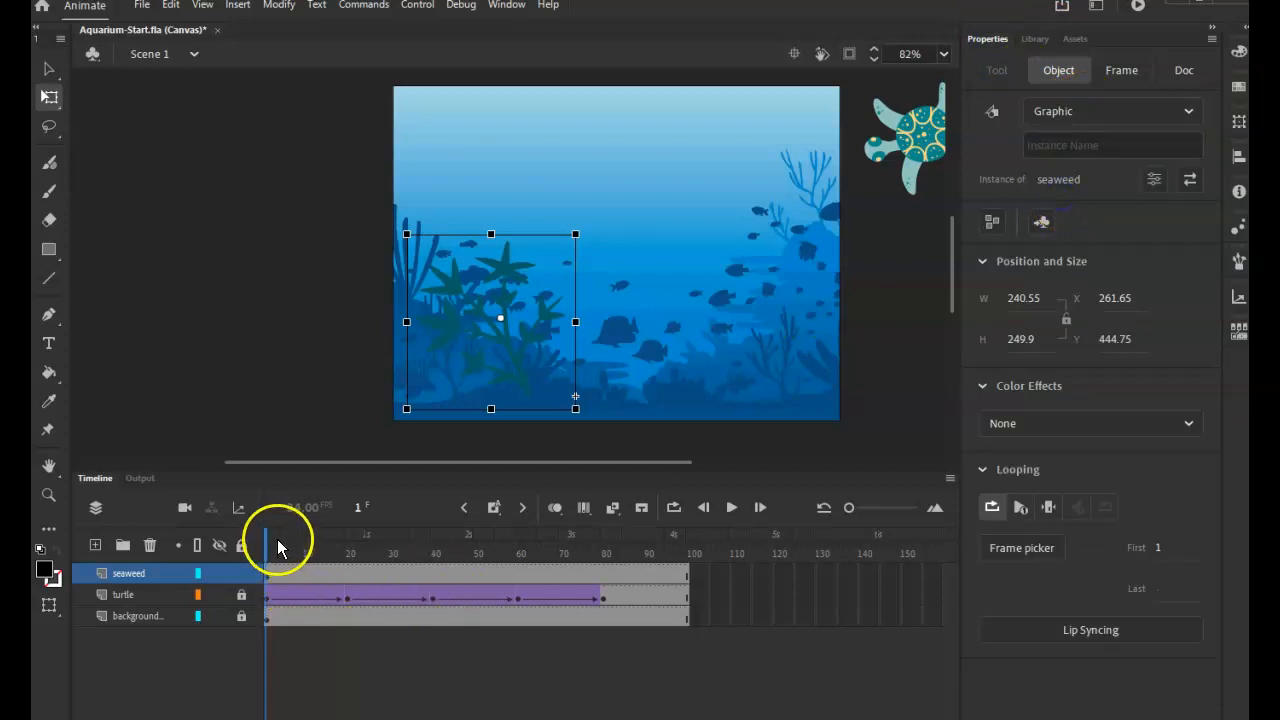
- Preview the seaweed's motion on the main timeline and select the seaweed layer's first frame
{"action": "left_click", "coordinate": [322, 545]}
{"action": "left_click_drag", "start_coordinate": [322, 545], "coordinate": [264, 548]}
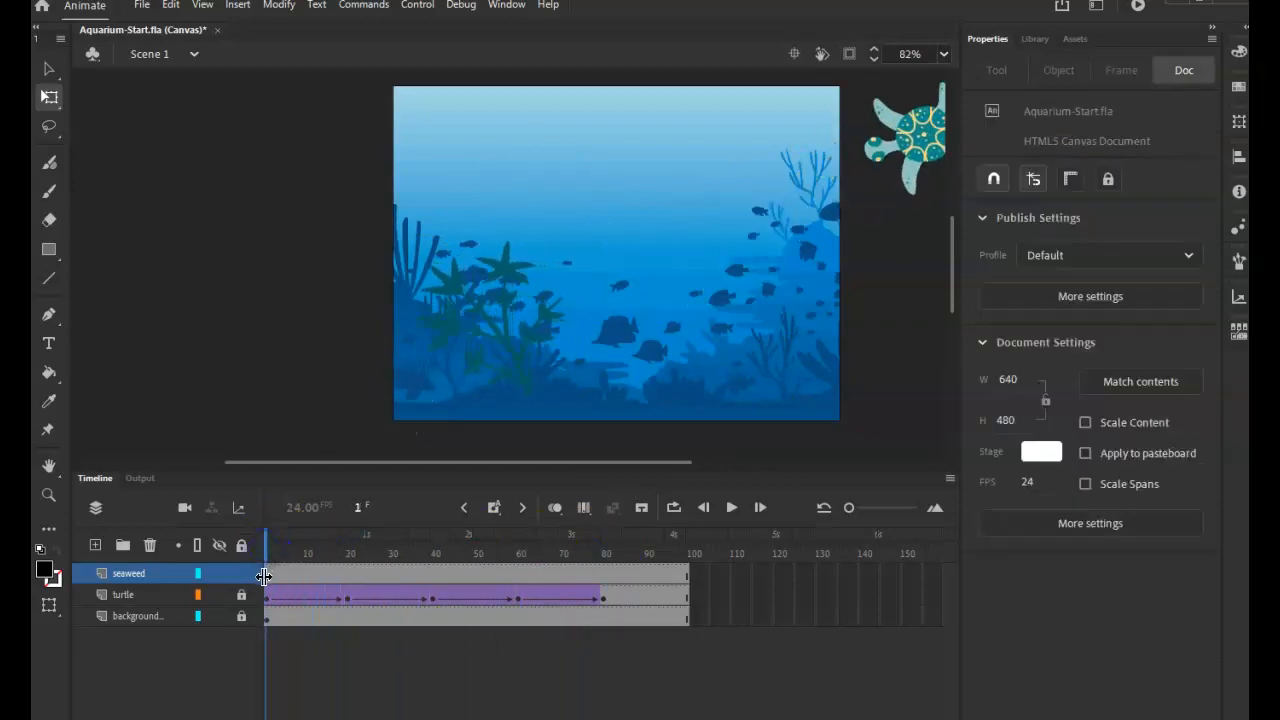
{"action": "left_click", "coordinate": [268, 577]}
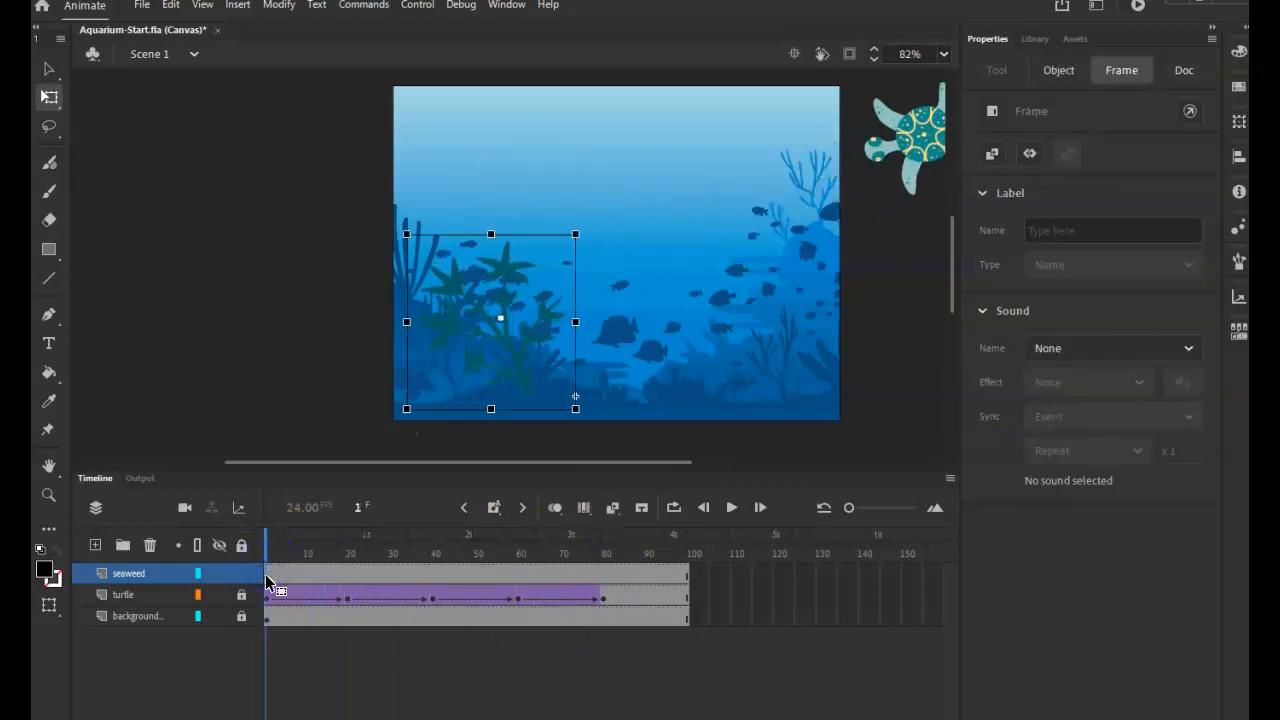
- Open the sw graphic symbol from the library to examine its contents and timeline
{"action": "left_click", "coordinate": [1035, 38]}
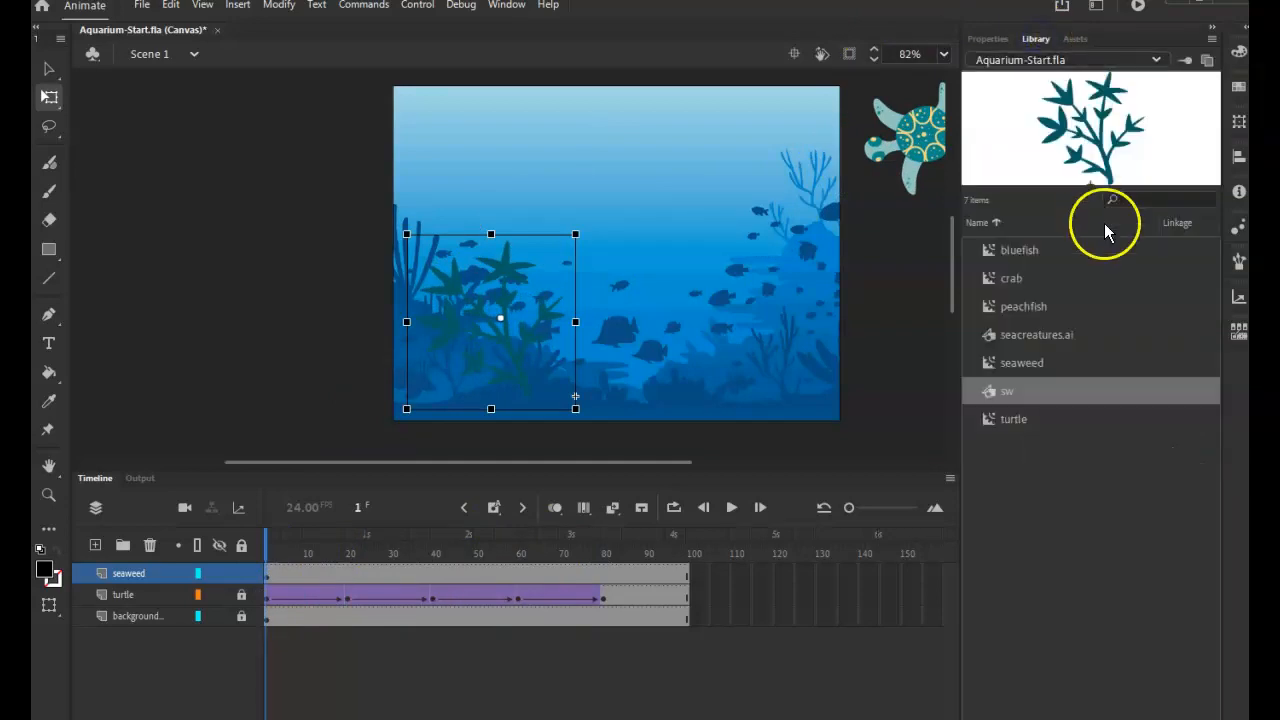
{"action": "double_click", "coordinate": [990, 393]}
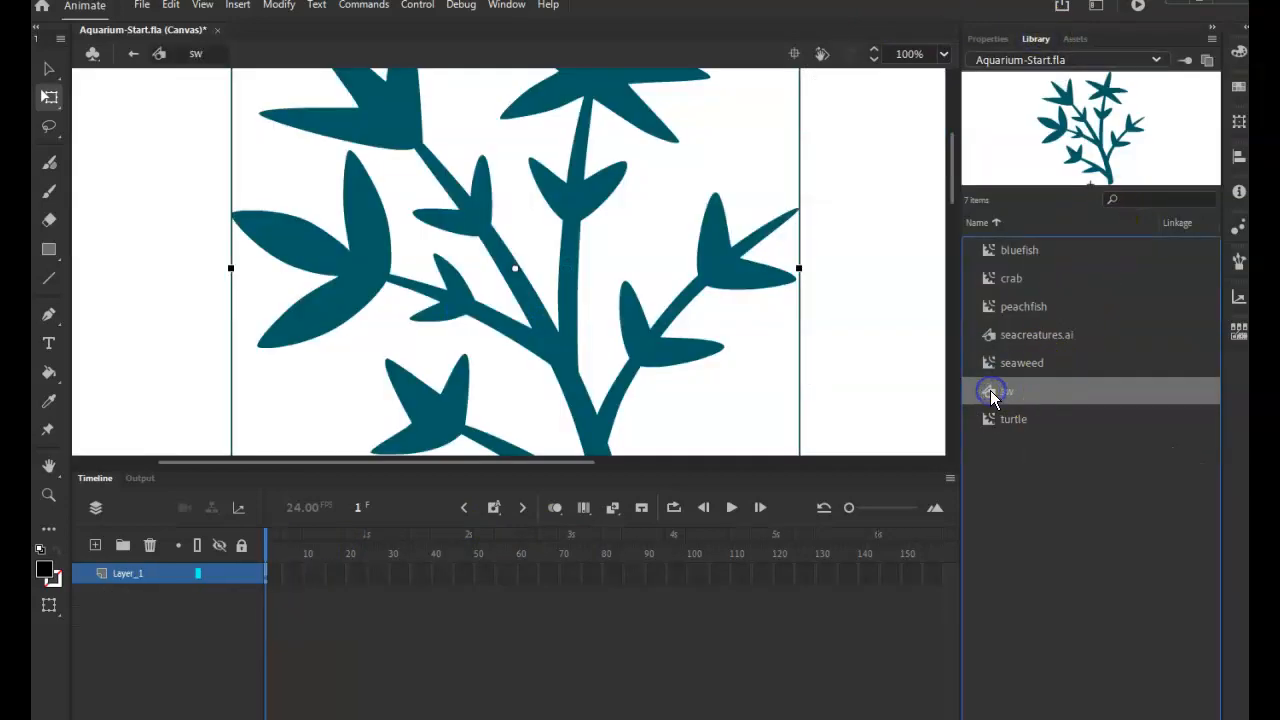
{"action": "left_click", "coordinate": [875, 60]}
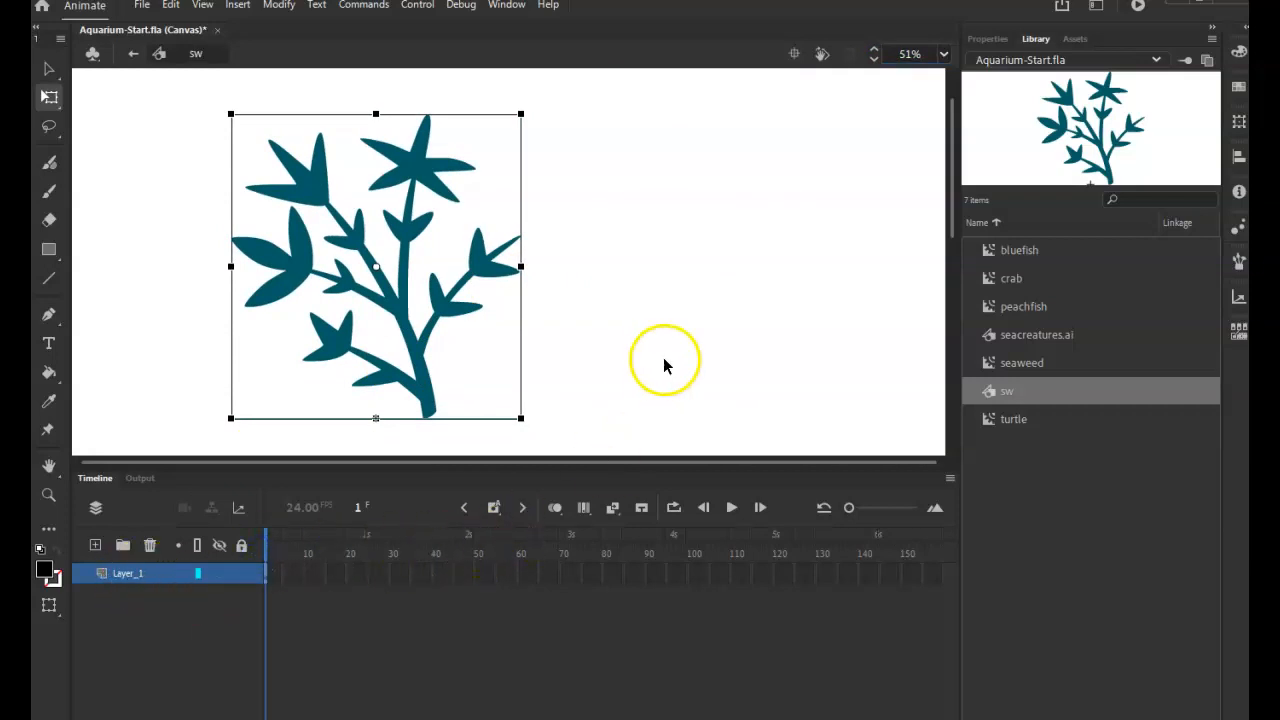
{"action": "left_click", "coordinate": [1015, 391]}
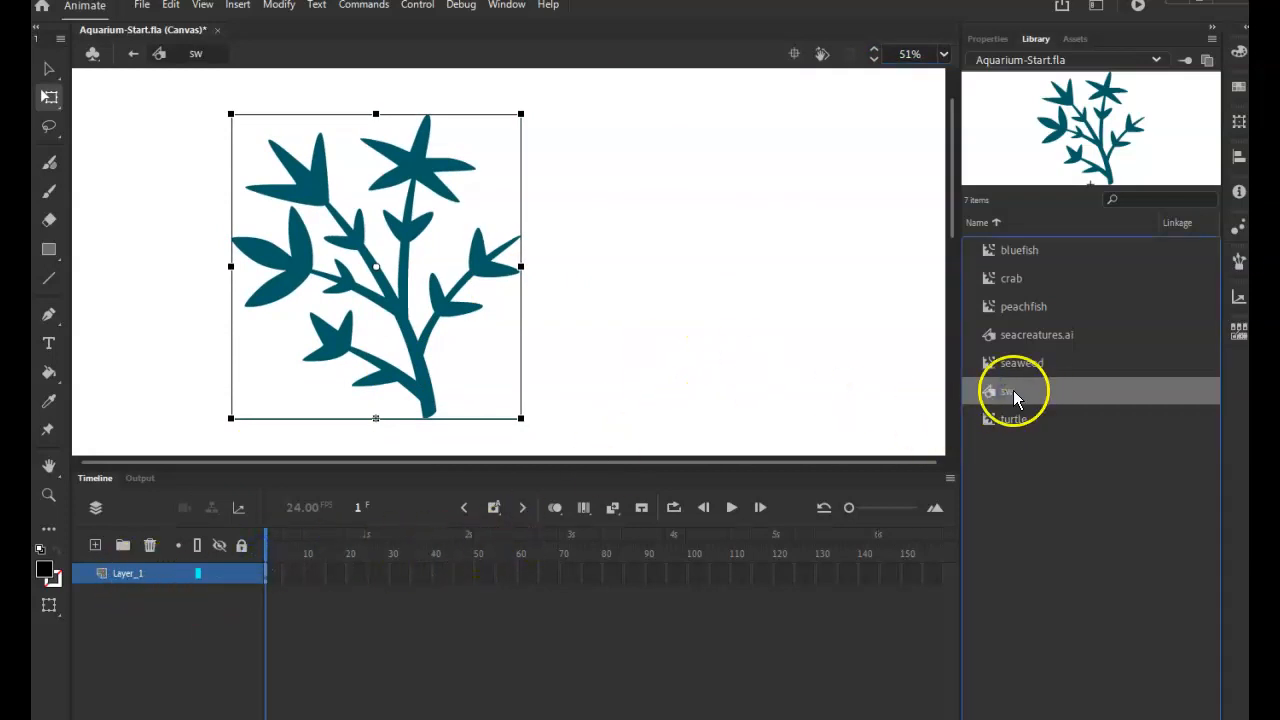
- Open the seaweed symbol from the library for editing and scrub through its tween to review the sway
{"action": "left_click", "coordinate": [1019, 363]}
{"action": "left_click", "coordinate": [1013, 391]}
{"action": "left_click", "coordinate": [1019, 363]}
{"action": "left_click", "coordinate": [1012, 392]}
{"action": "double_click", "coordinate": [1004, 365]}
{"action": "double_click", "coordinate": [986, 364]}
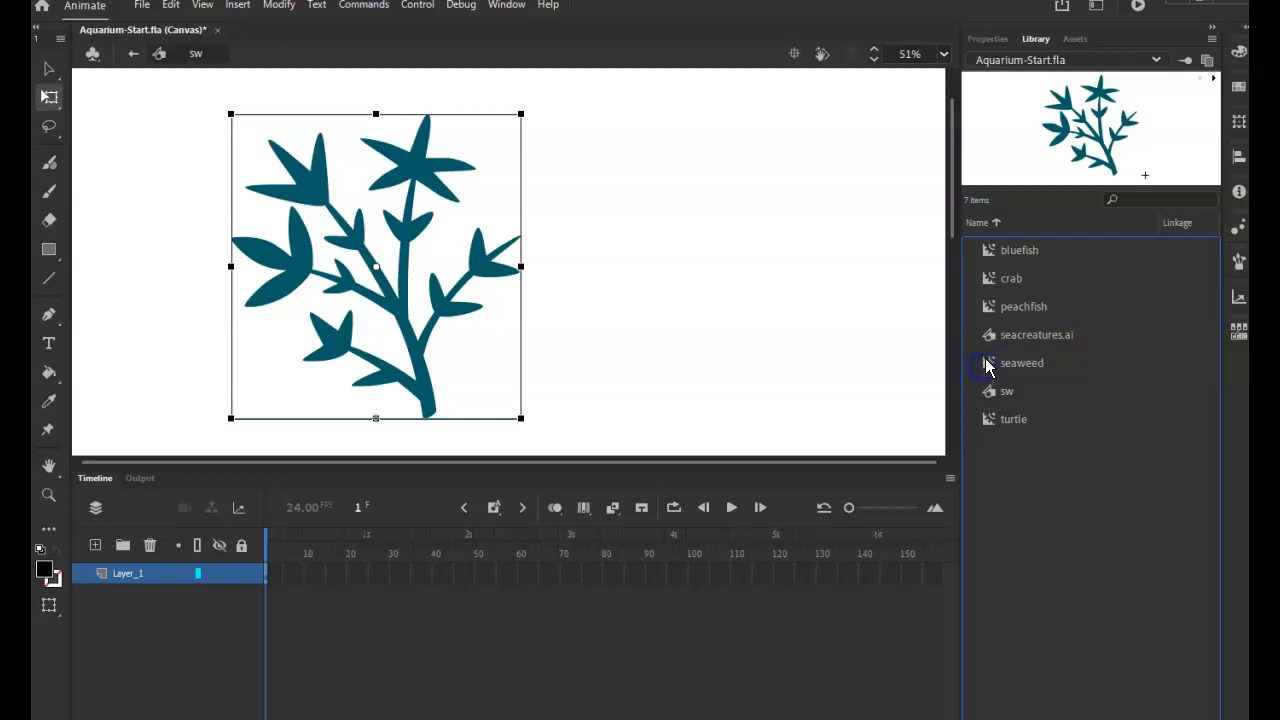
{"action": "mouse_move", "coordinate": [272, 543]}
{"action": "left_mouse_down"}
{"action": "mouse_move", "coordinate": [309, 541]}
{"action": "mouse_move", "coordinate": [268, 543]}
{"action": "left_mouse_up"}
{"action": "left_click", "coordinate": [267, 581]}
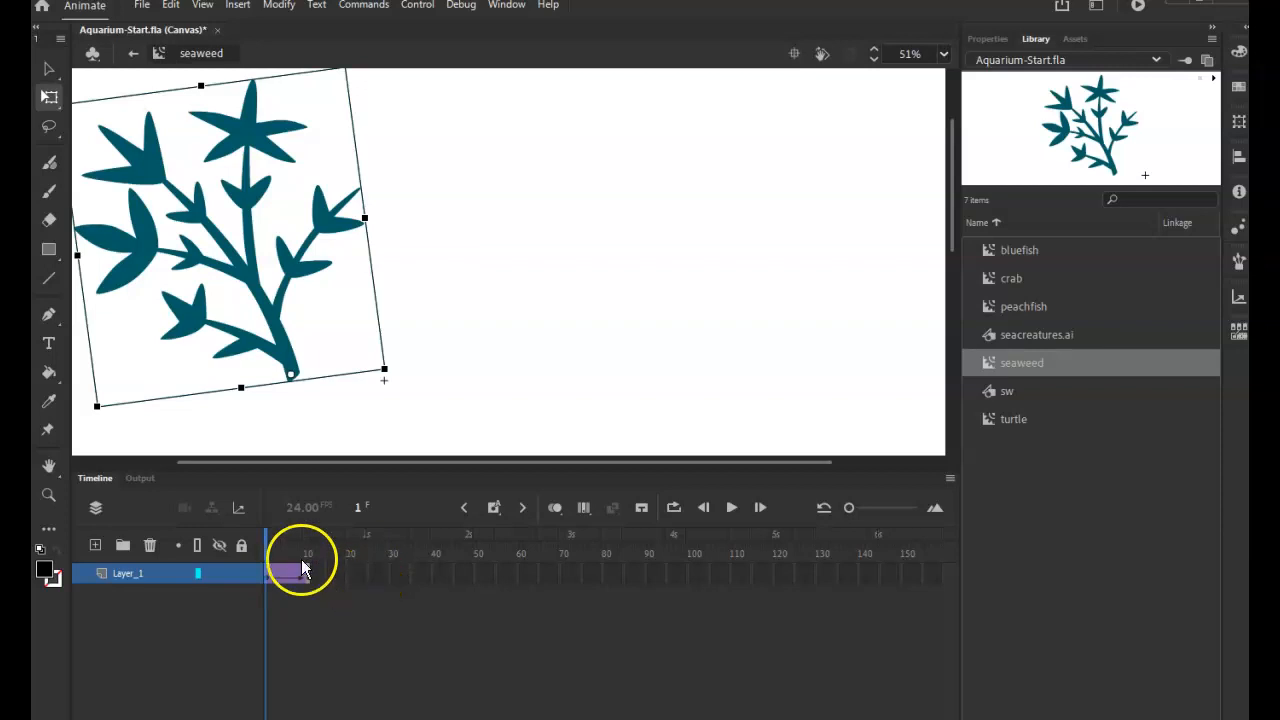
{"action": "left_click_drag", "start_coordinate": [268, 539], "coordinate": [310, 541]}
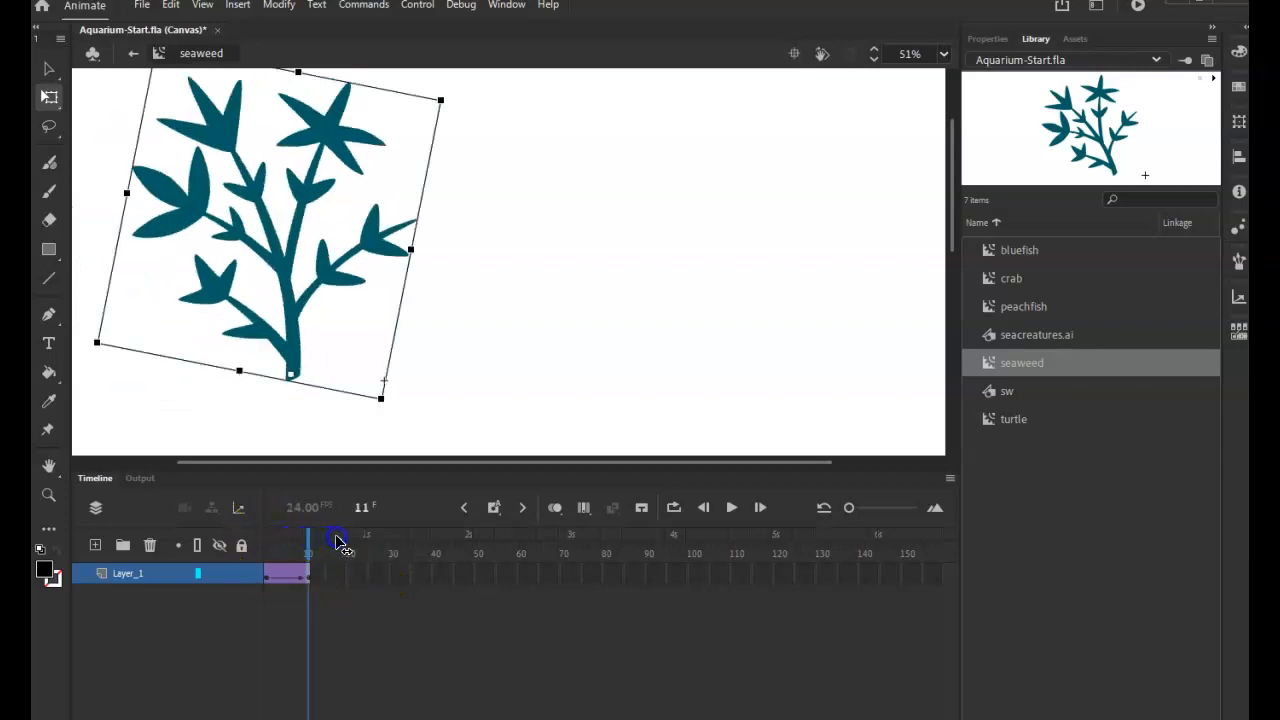
- Copy the first keyframe of Layer_1 in the seaweed symbol and paste it at frame 20
{"action": "left_click", "coordinate": [350, 578]}
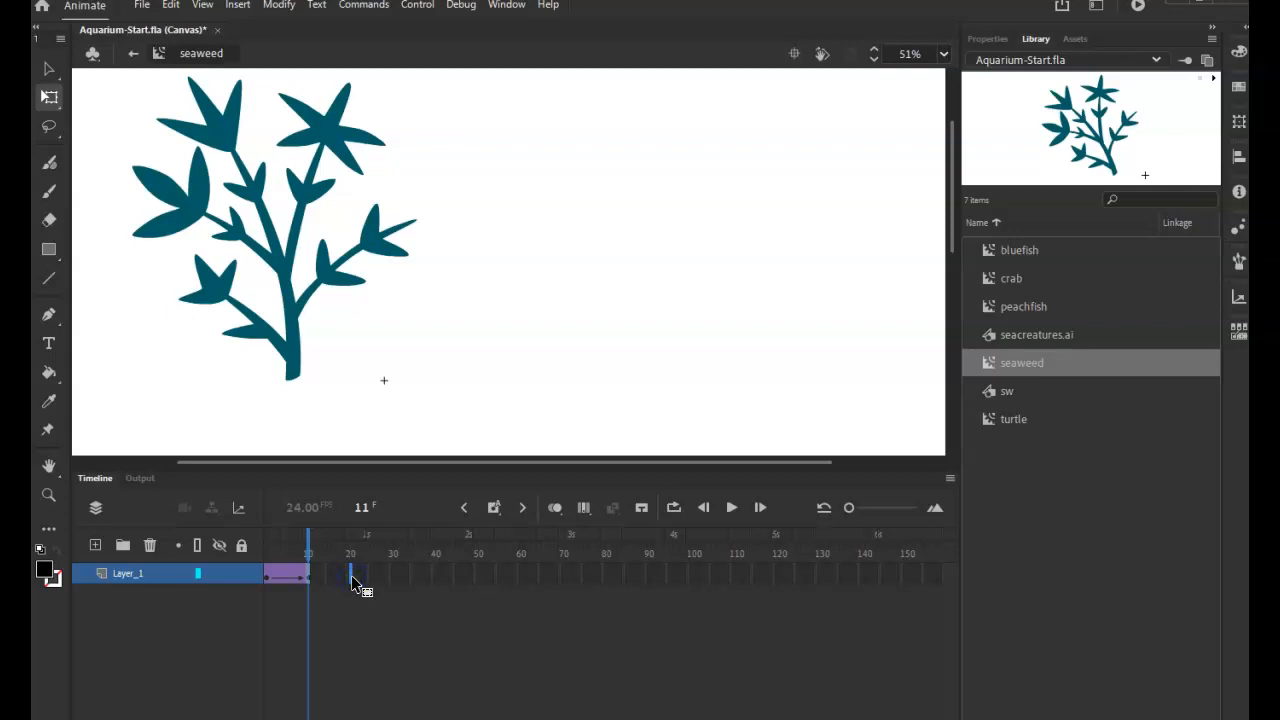
{"action": "left_click", "coordinate": [270, 578]}
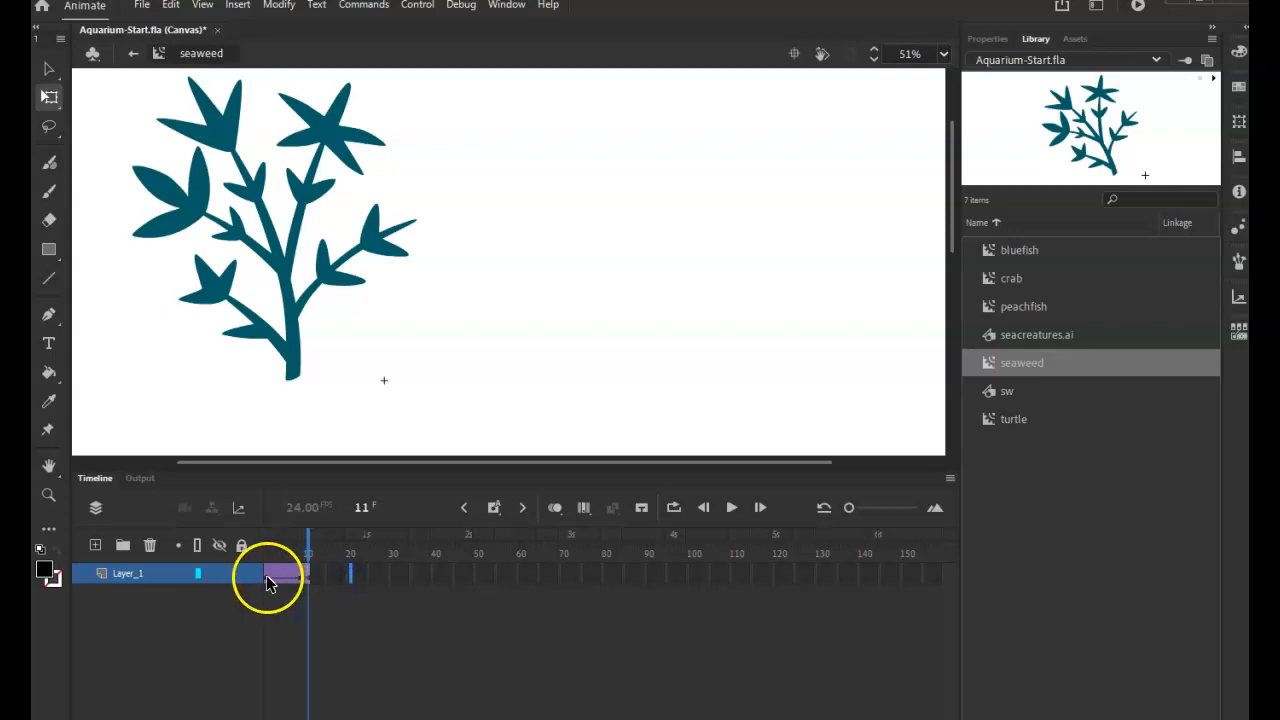
{"action": "right_click", "coordinate": [268, 580]}
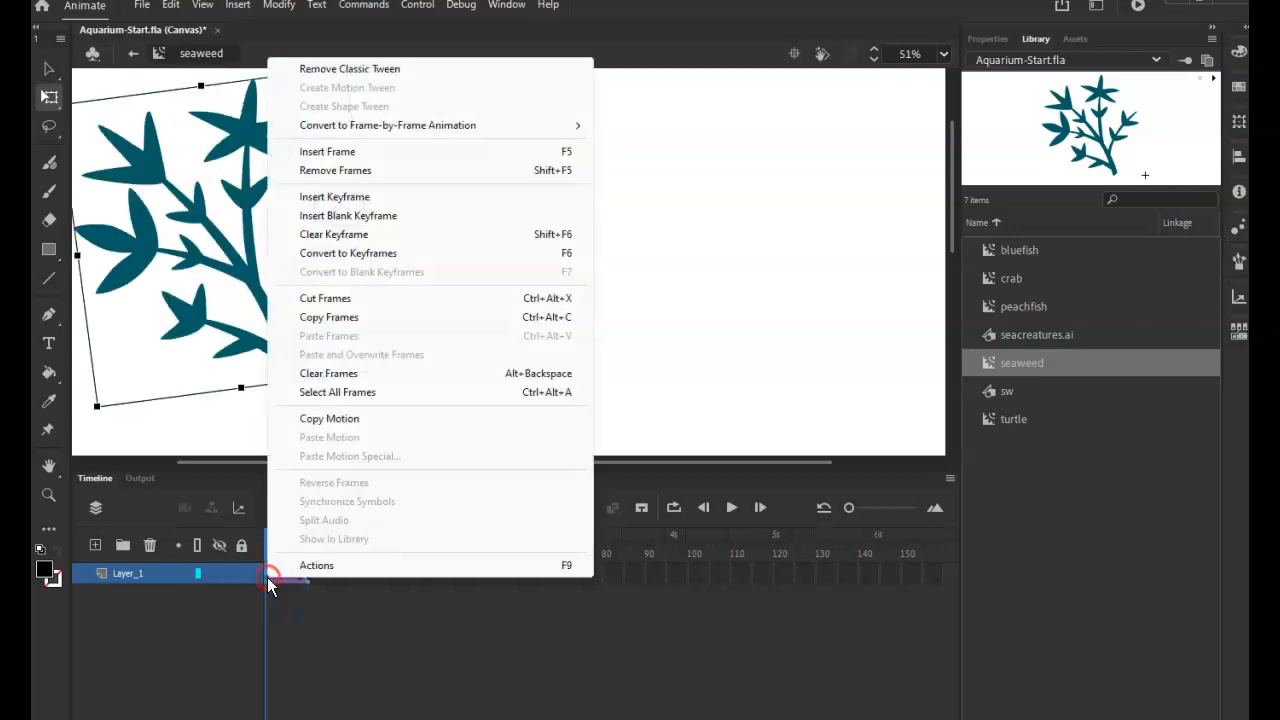
{"action": "left_click", "coordinate": [349, 322]}
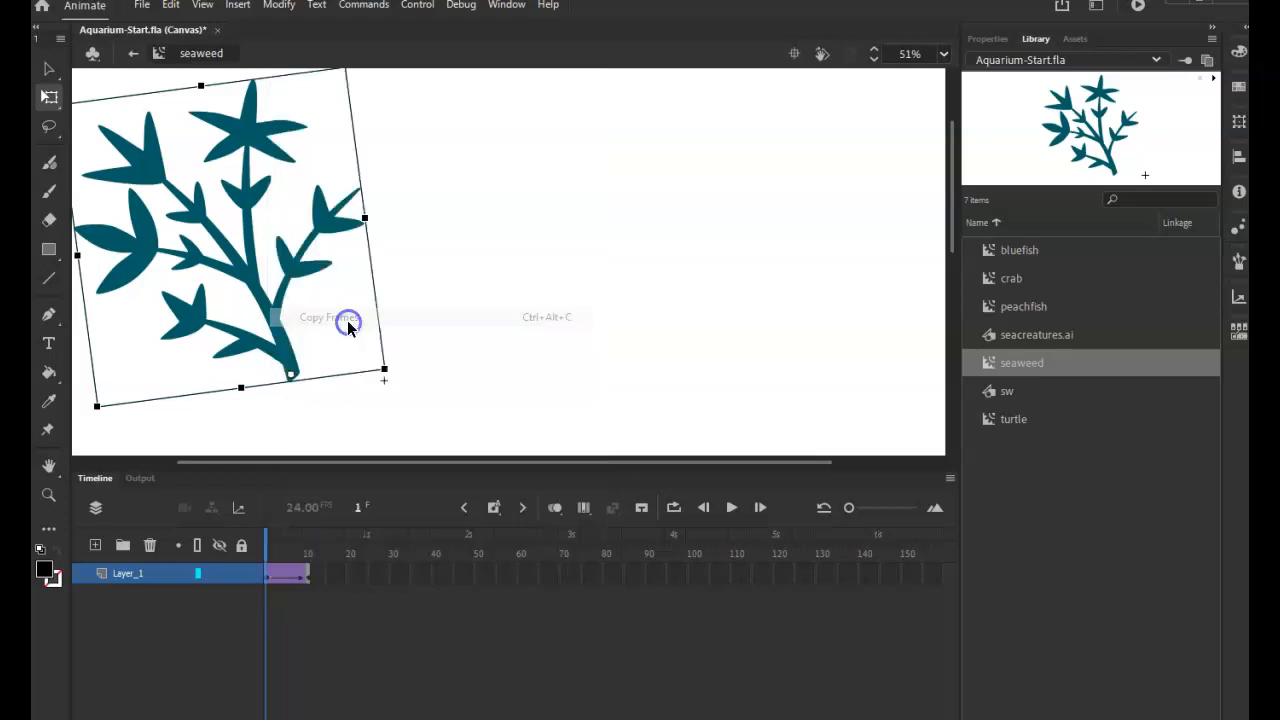
{"action": "left_click", "coordinate": [349, 580]}
{"action": "right_click", "coordinate": [349, 583]}
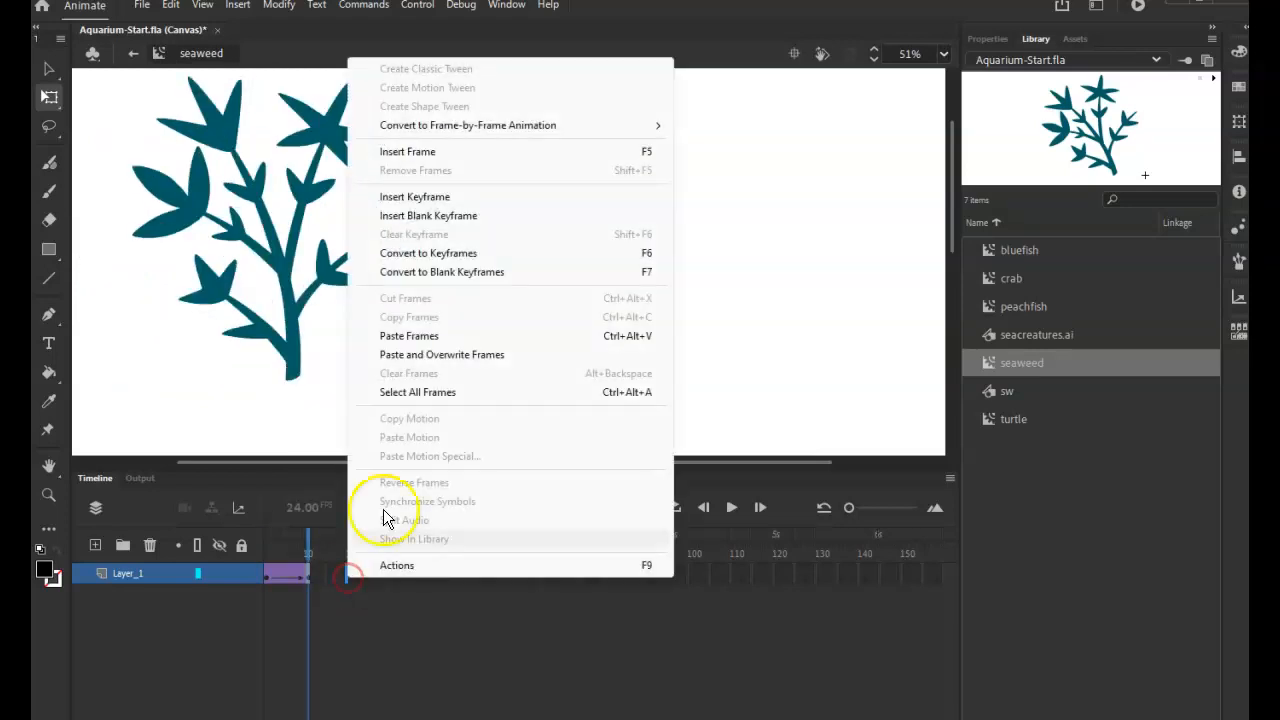
{"action": "left_click", "coordinate": [413, 338]}
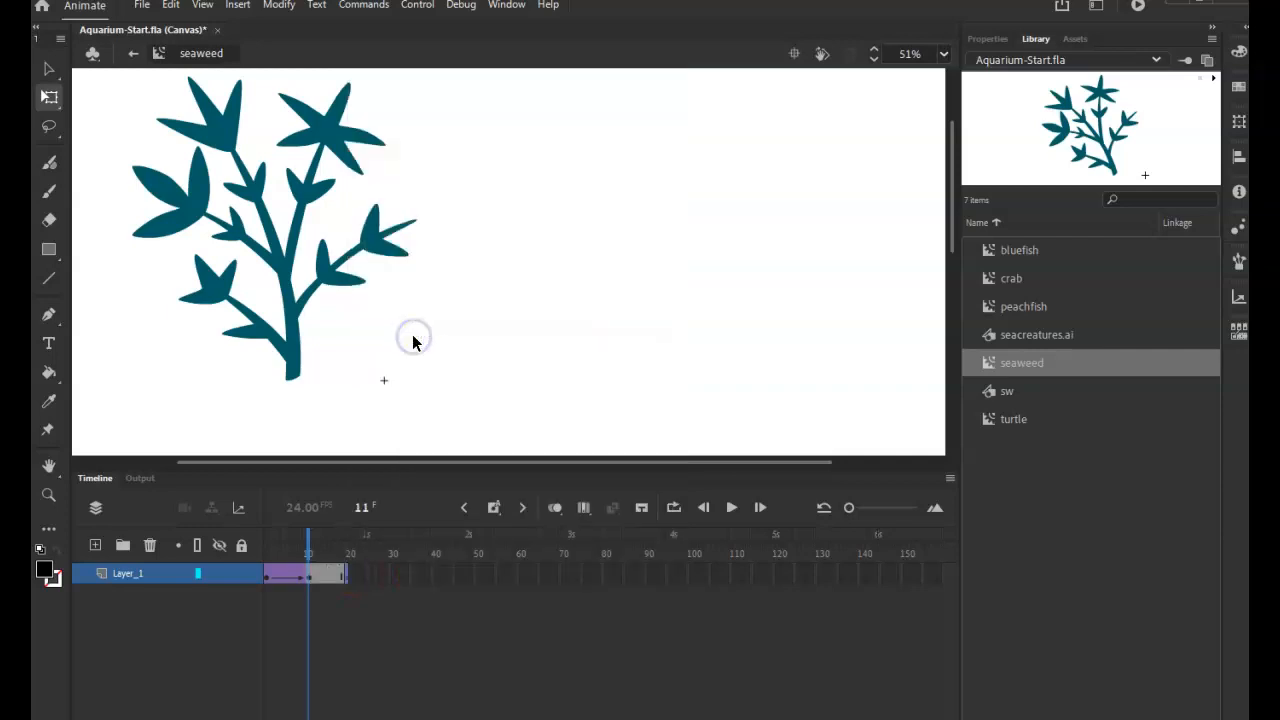
- Create a classic tween between the seaweed symbol's middle and last keyframes, and scrub through it to check the return sway
{"action": "left_click_drag", "start_coordinate": [312, 552], "coordinate": [333, 578]}
{"action": "right_click", "coordinate": [333, 578]}
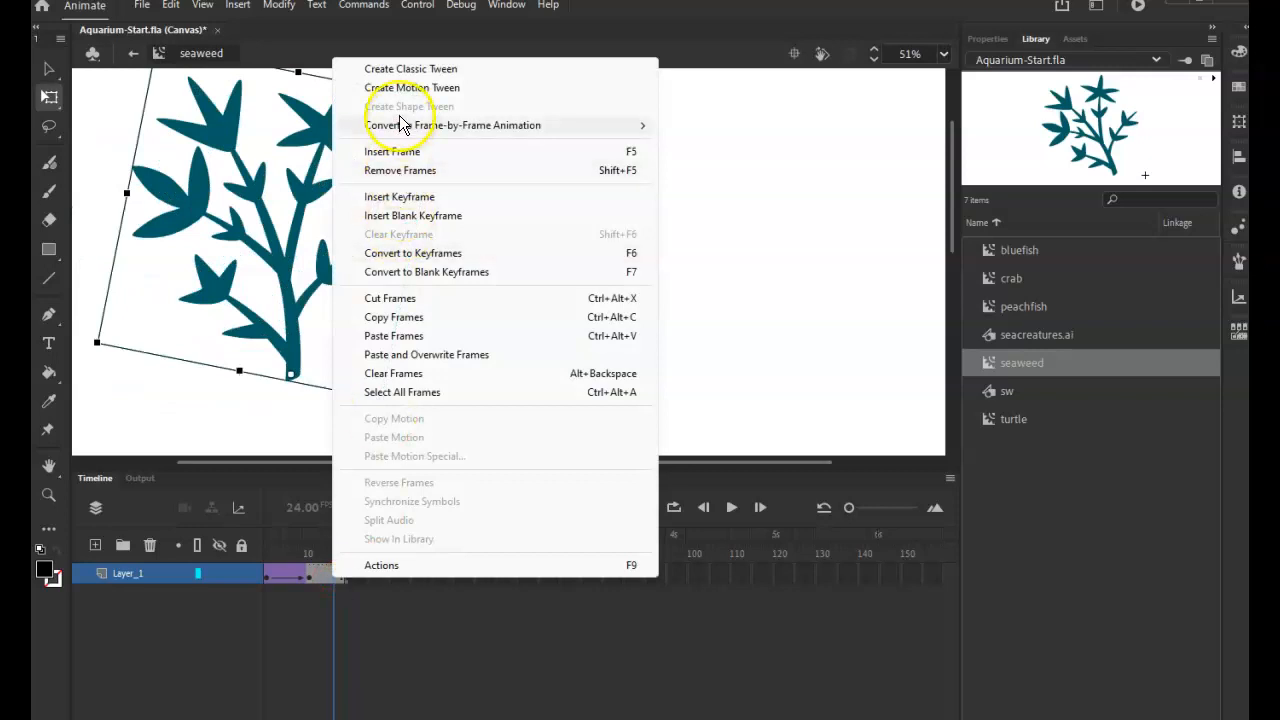
{"action": "left_click", "coordinate": [380, 68]}
{"action": "mouse_move", "coordinate": [337, 537]}
{"action": "left_mouse_down"}
{"action": "mouse_move", "coordinate": [264, 540]}
{"action": "mouse_move", "coordinate": [351, 538]}
{"action": "mouse_move", "coordinate": [269, 546]}
{"action": "mouse_move", "coordinate": [325, 541]}
{"action": "left_mouse_up"}
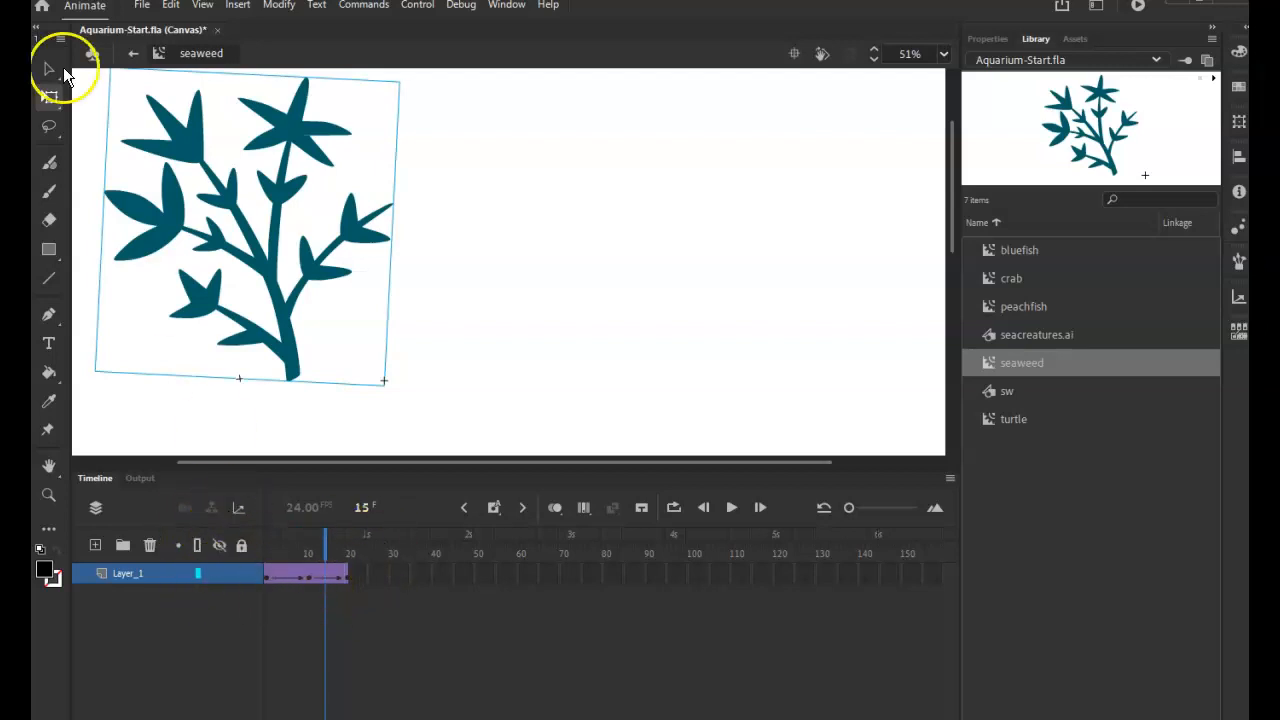
- Return to Scene 1 and play the main timeline to check the seaweed's motion
{"action": "left_click", "coordinate": [130, 55]}
{"action": "left_click", "coordinate": [491, 434]}
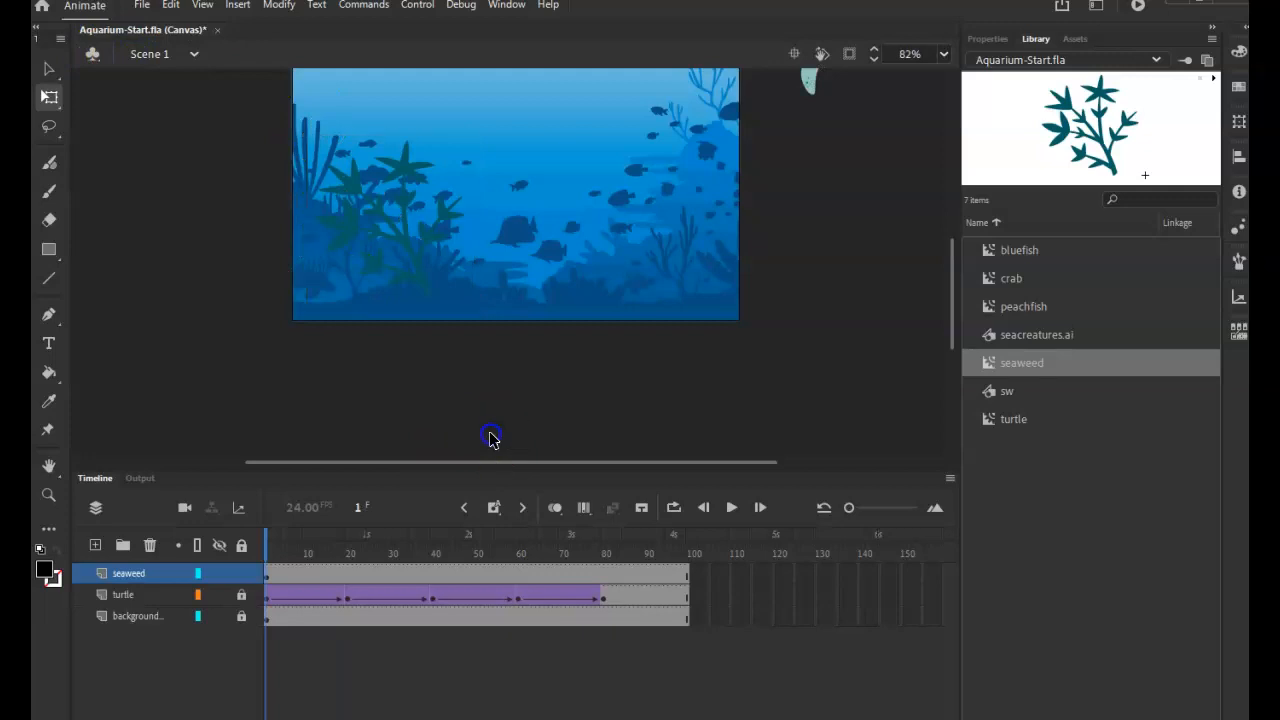
{"action": "scroll", "coordinate": [611, 366], "scroll_direction": "up", "scroll_amount": 5}
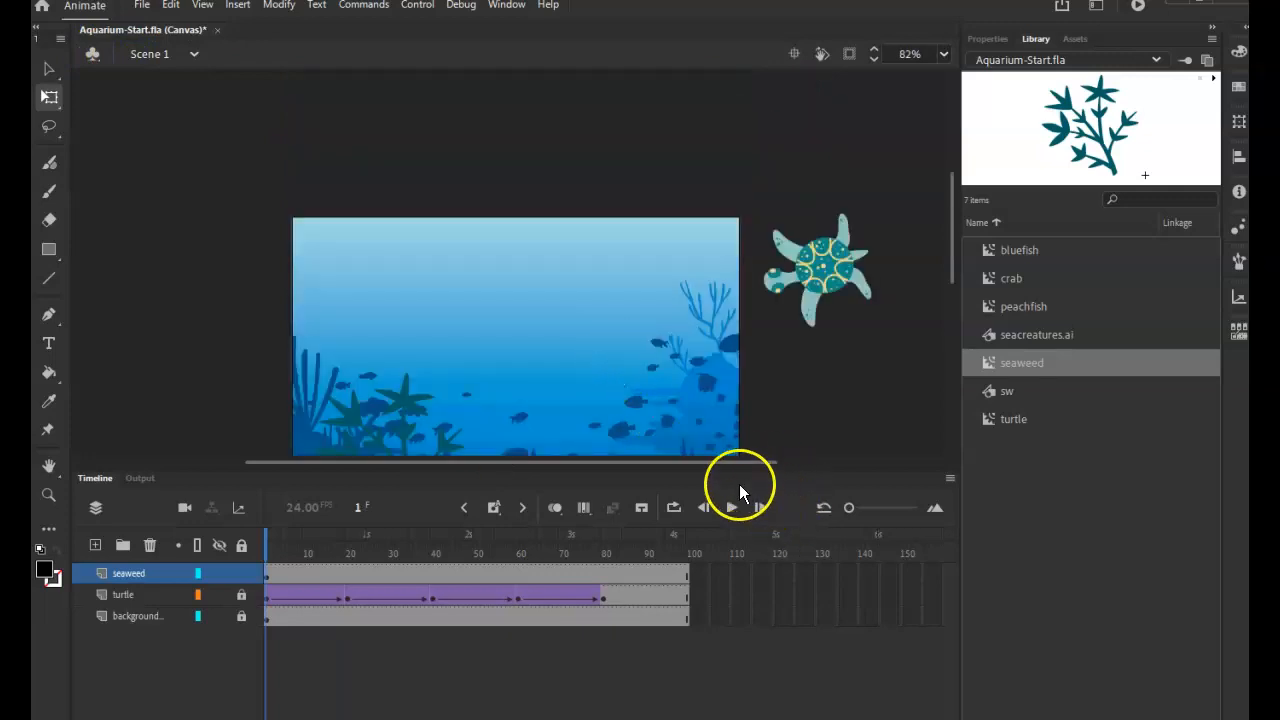
{"action": "scroll", "coordinate": [775, 380], "scroll_direction": "down", "scroll_amount": 3}
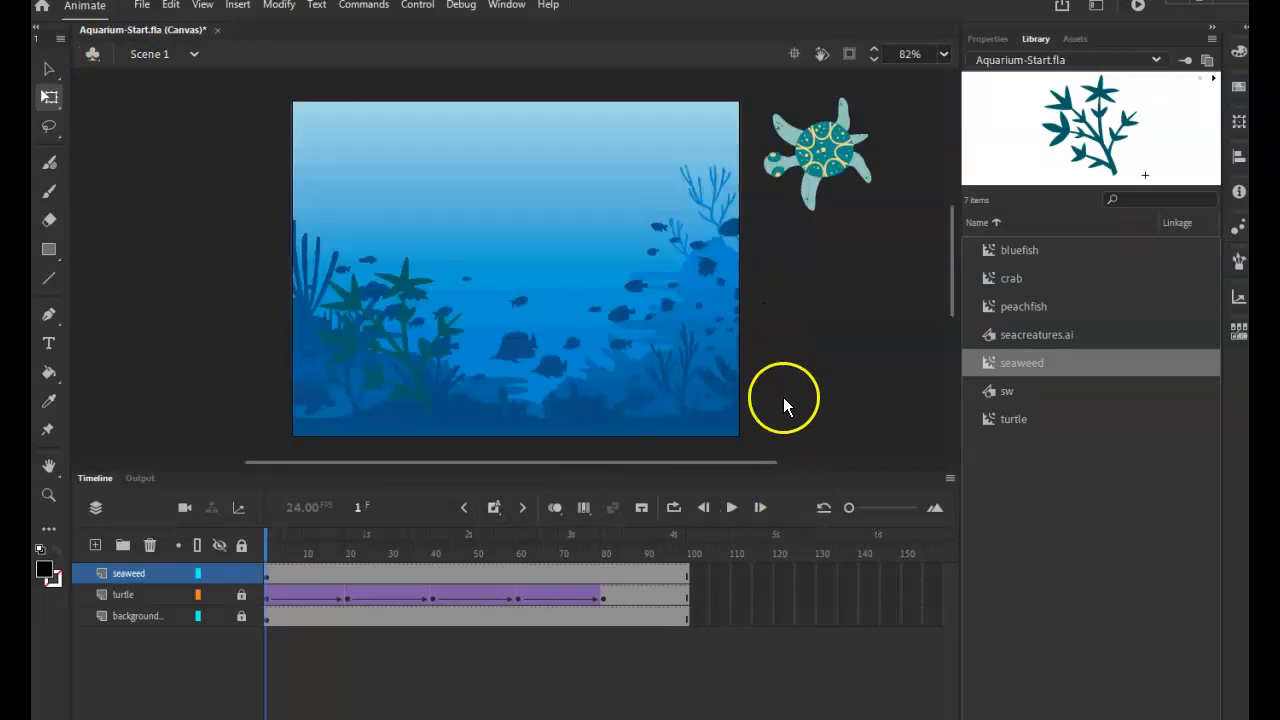
{"action": "left_click", "coordinate": [727, 508]}
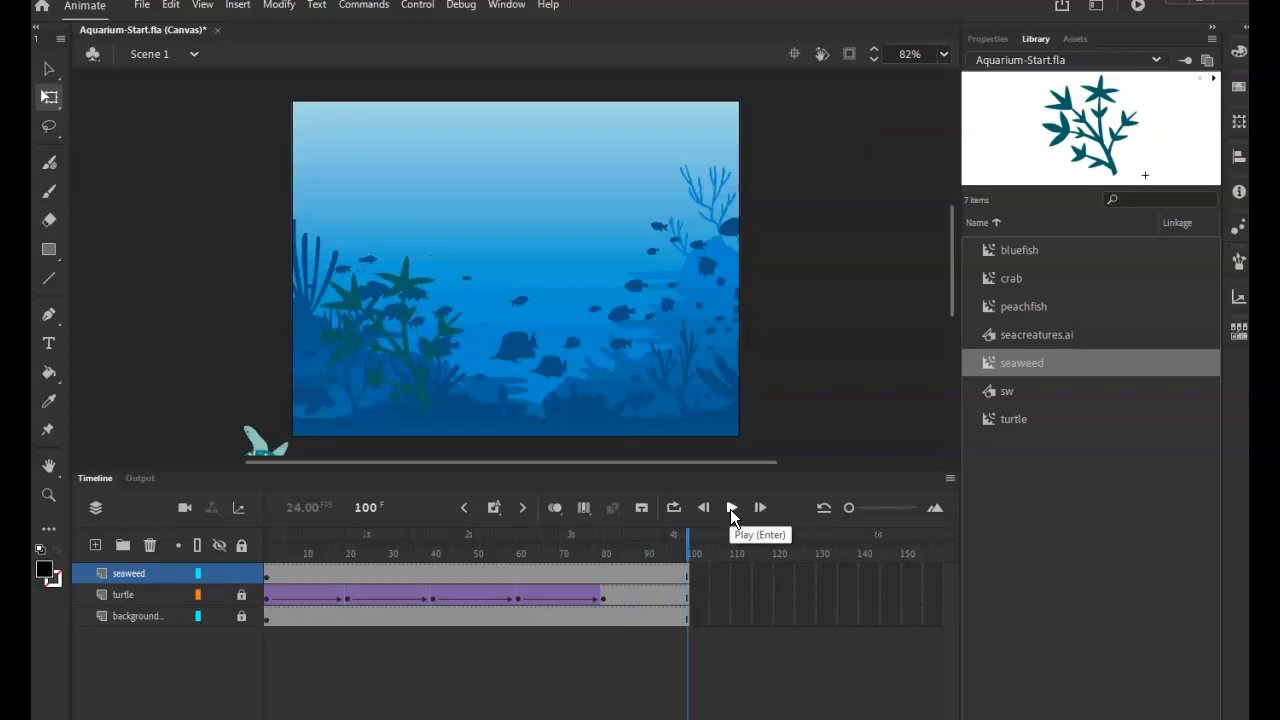
- Scrub the main timeline to review the seaweed's sway, and select the seaweed layer's first frame
{"action": "left_click_drag", "start_coordinate": [560, 551], "coordinate": [393, 540]}
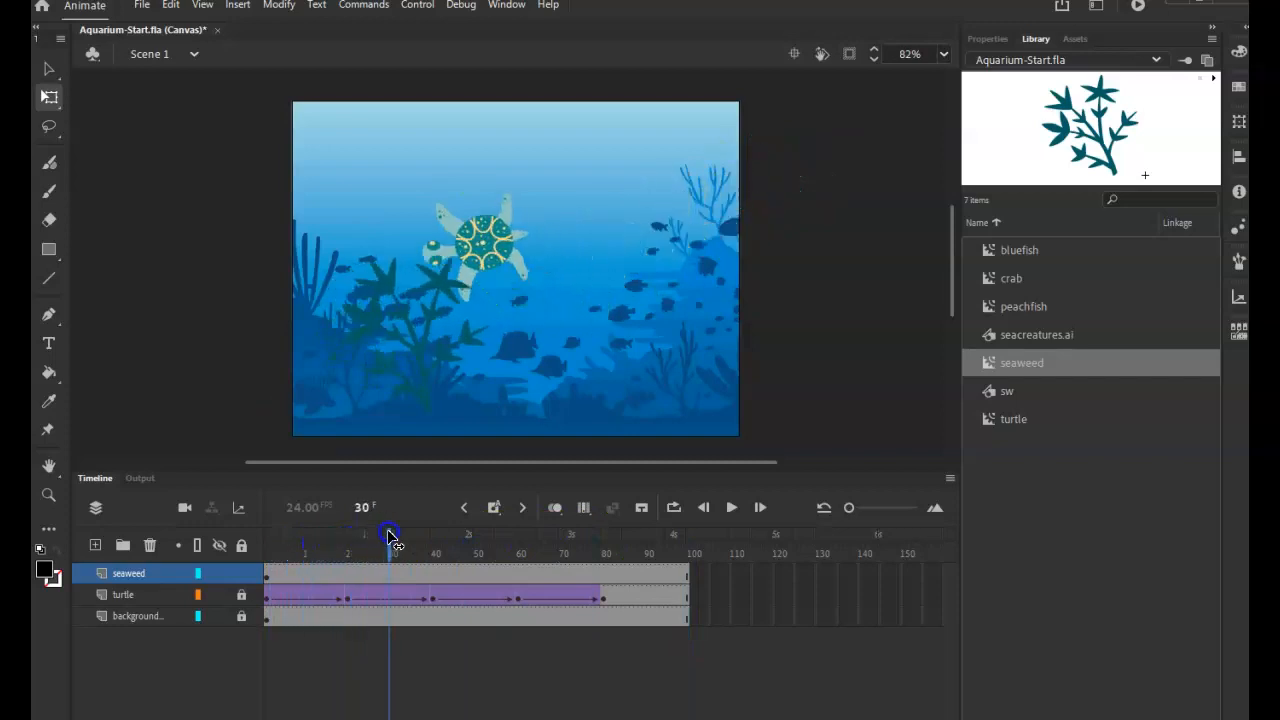
{"action": "left_click", "coordinate": [267, 578]}
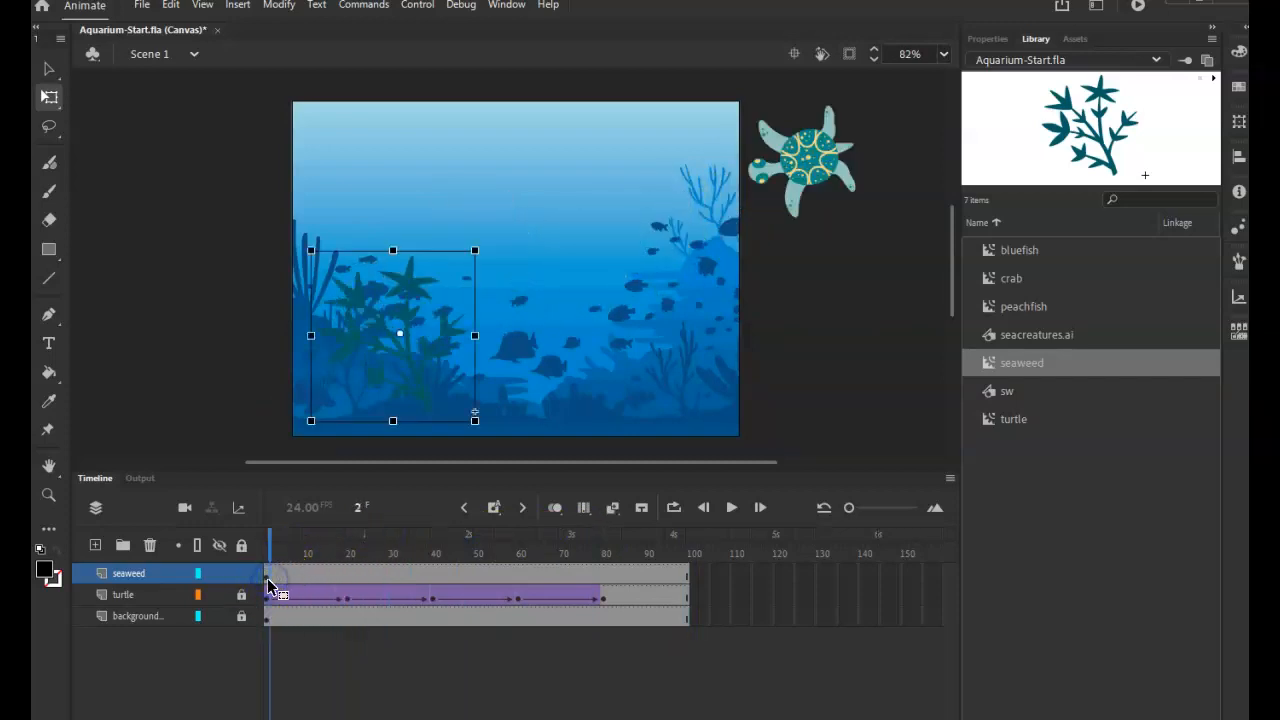
{"action": "left_click", "coordinate": [267, 580]}
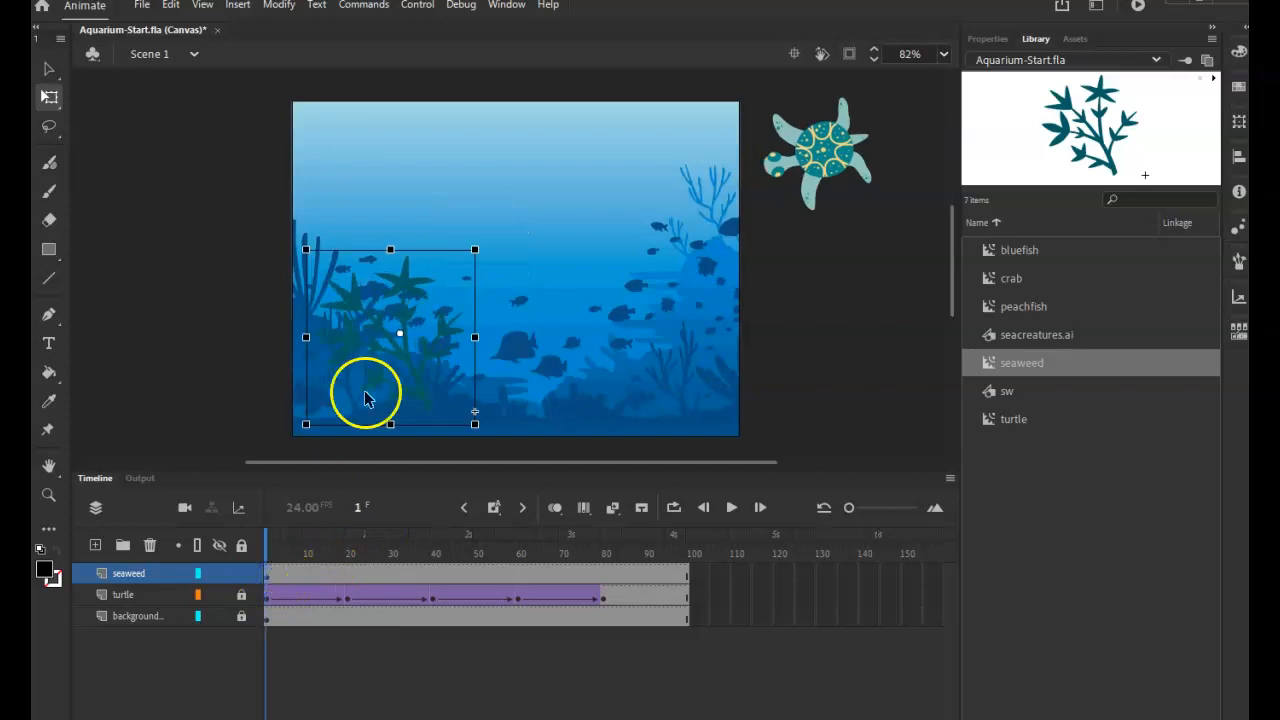